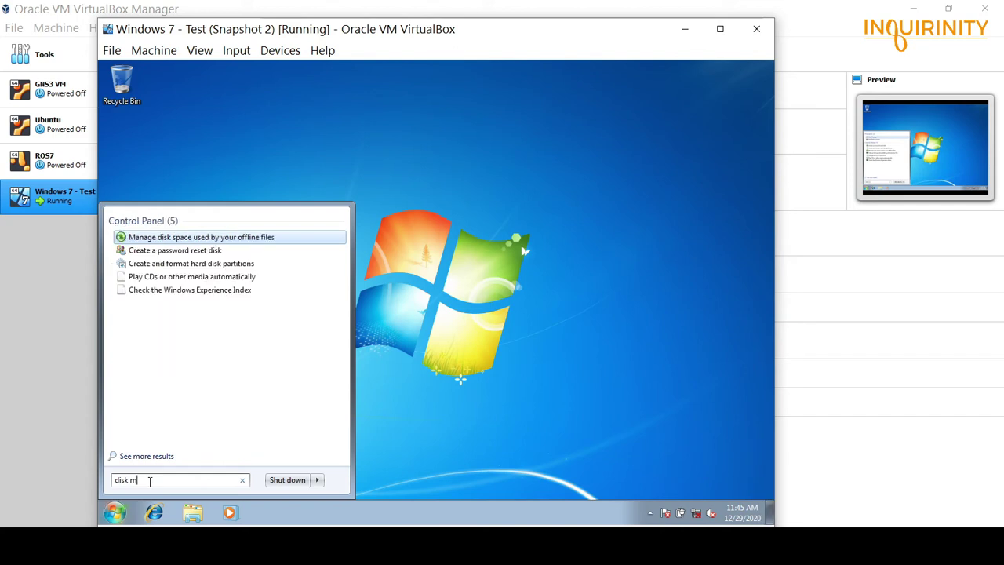
Search for disk management, open the tool for creating and formatting hard disk partitions, and maximize its window.
type("nt")
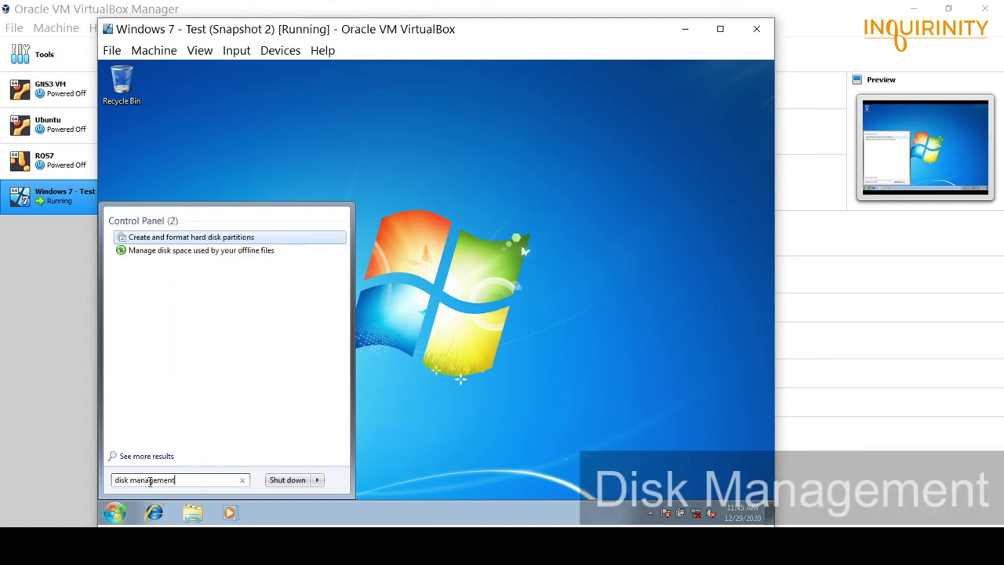
left_click(205, 237)
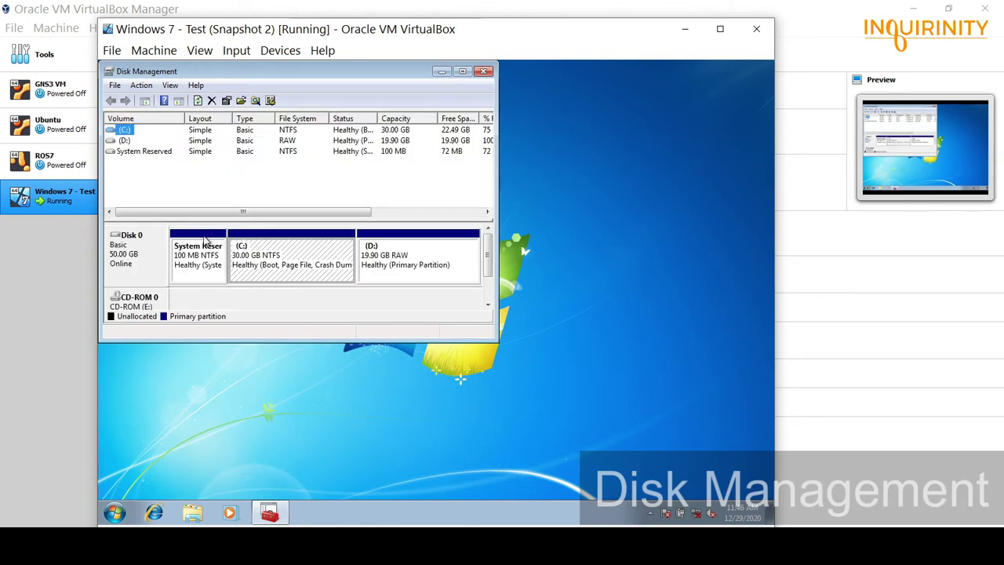
left_click(462, 71)
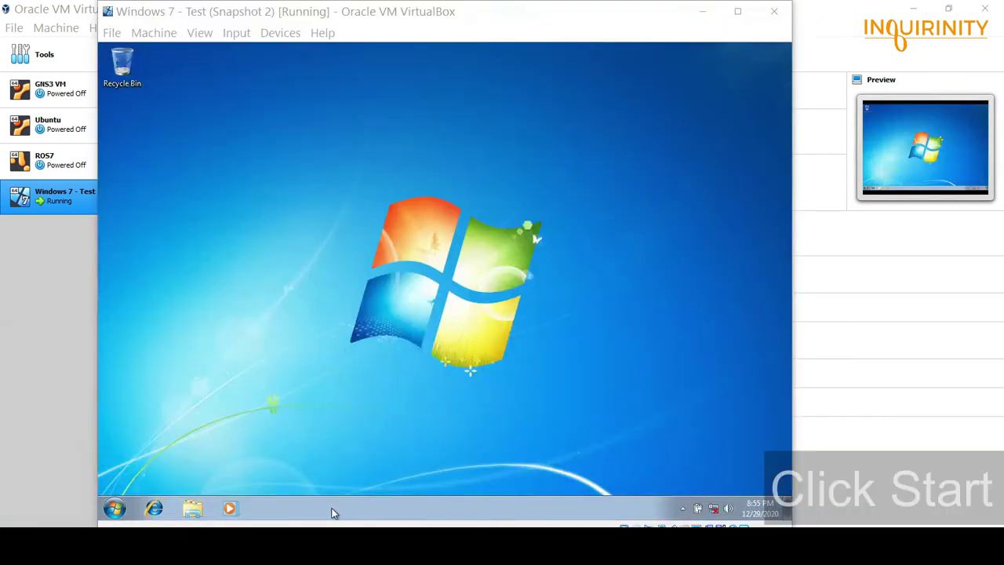
Open Disk Management through the Control Panel's System and Security administrative tools and maximize its window.
left_click(115, 508)
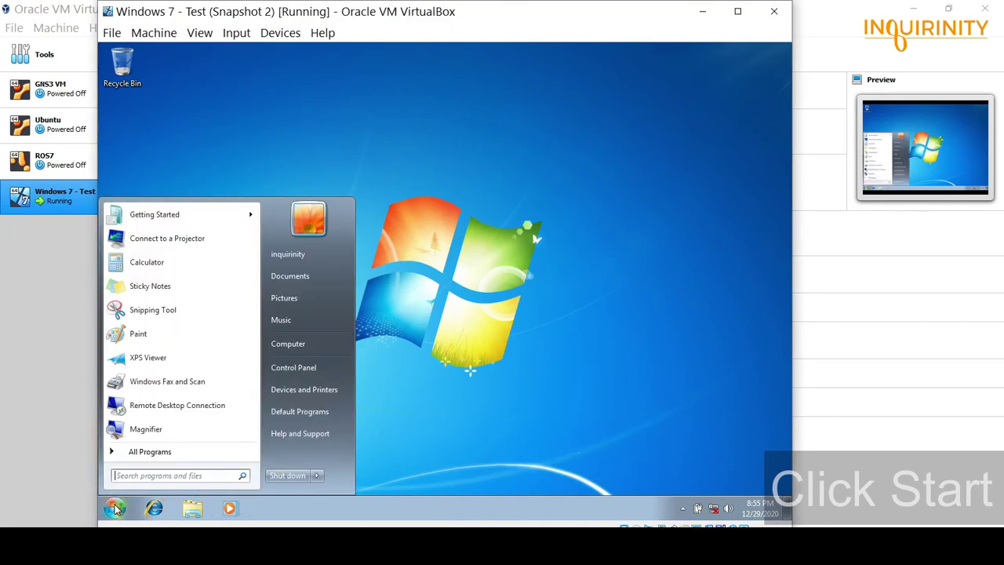
left_click(339, 370)
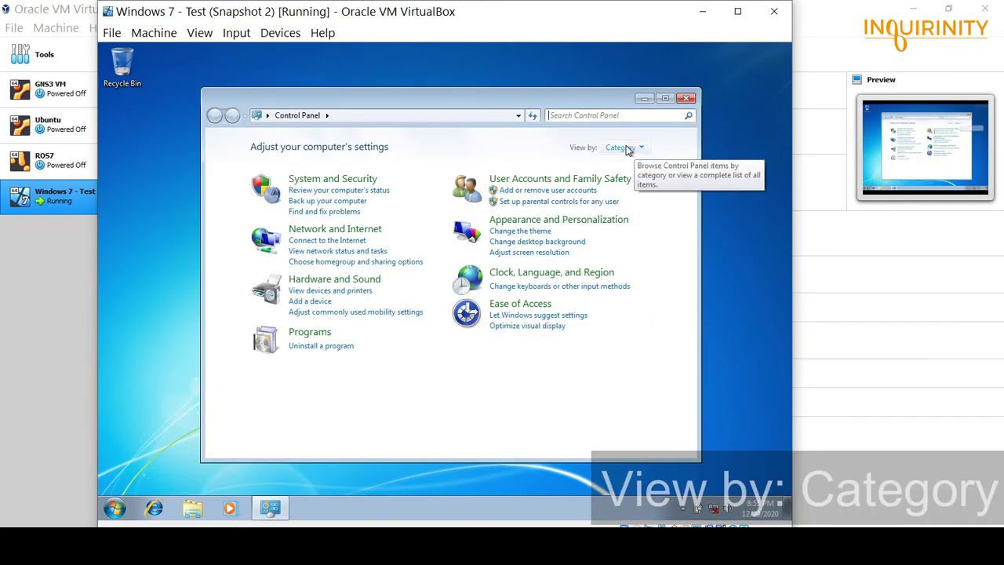
left_click(345, 183)
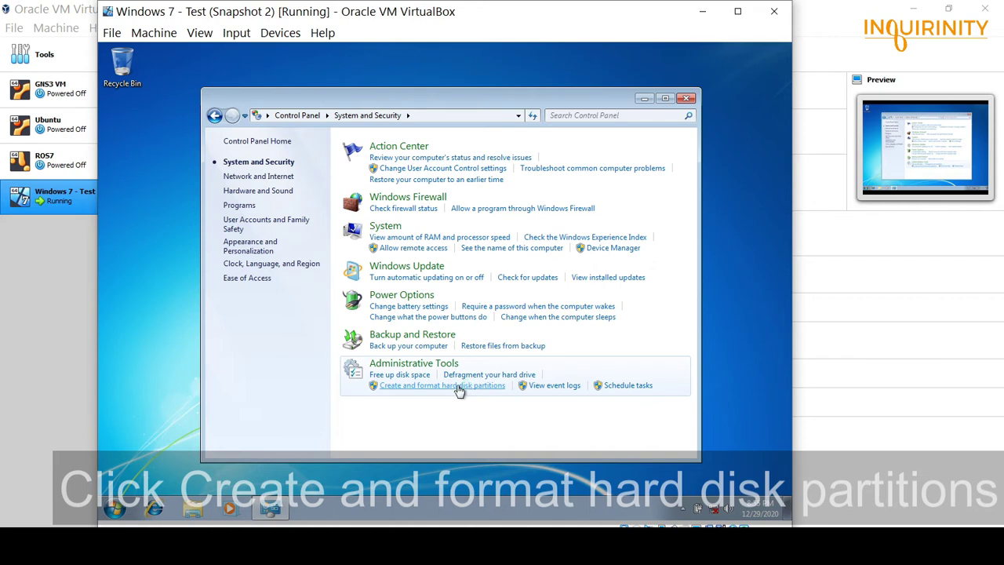
left_click(457, 385)
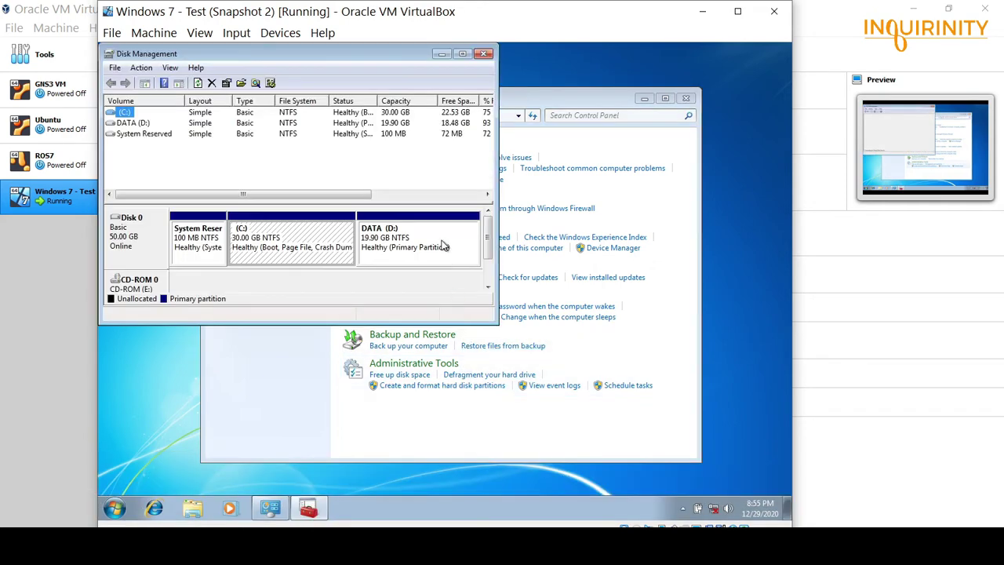
left_click(462, 54)
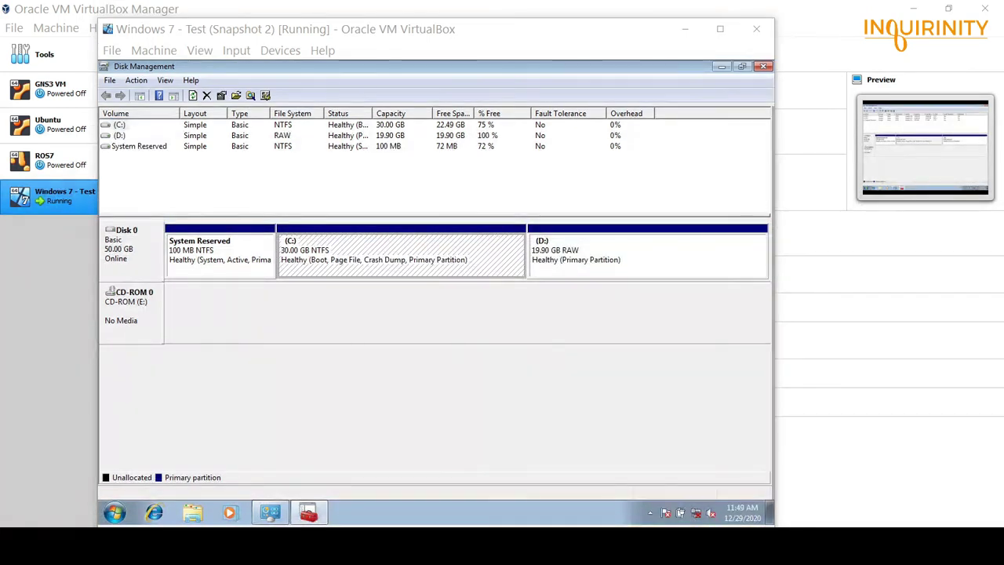
Examine Disk 0's partitions and the volume operations available for C: and D:.
left_click(132, 251)
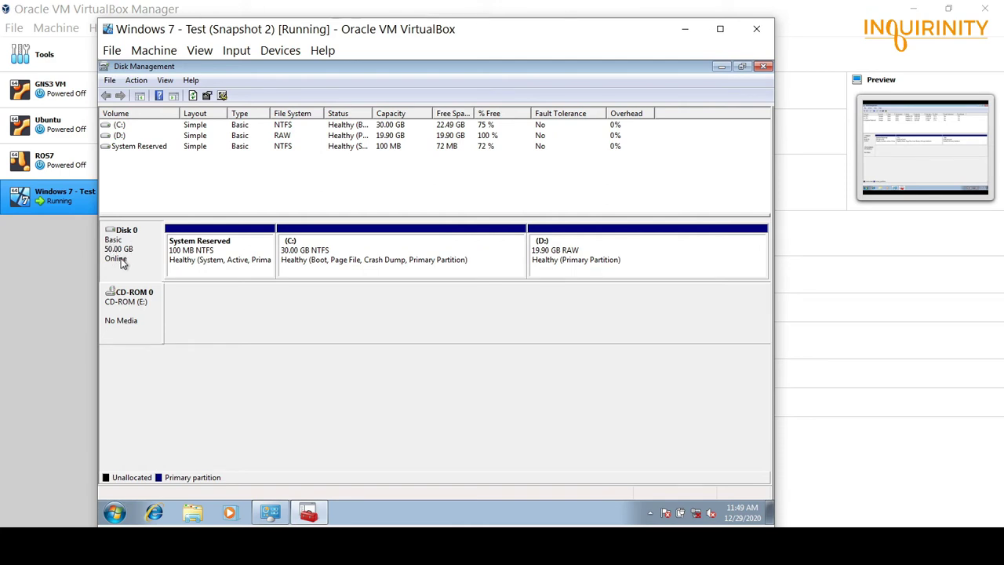
left_click(411, 249)
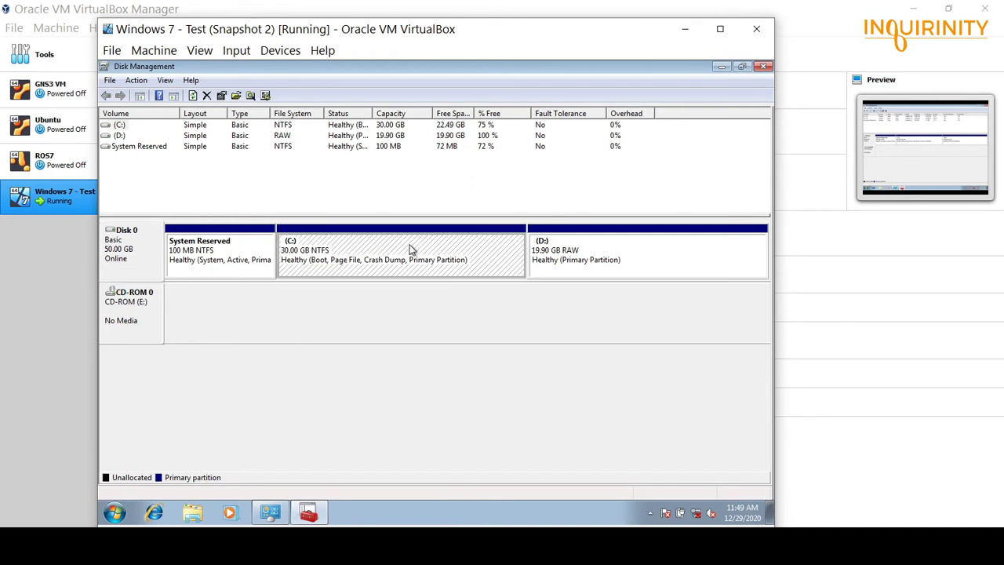
left_click(663, 255)
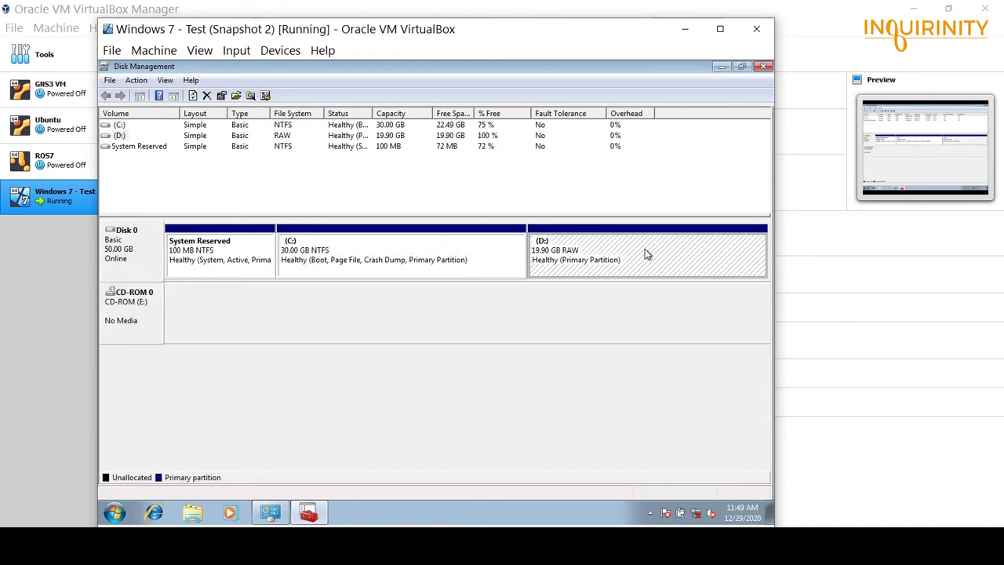
left_click(353, 250)
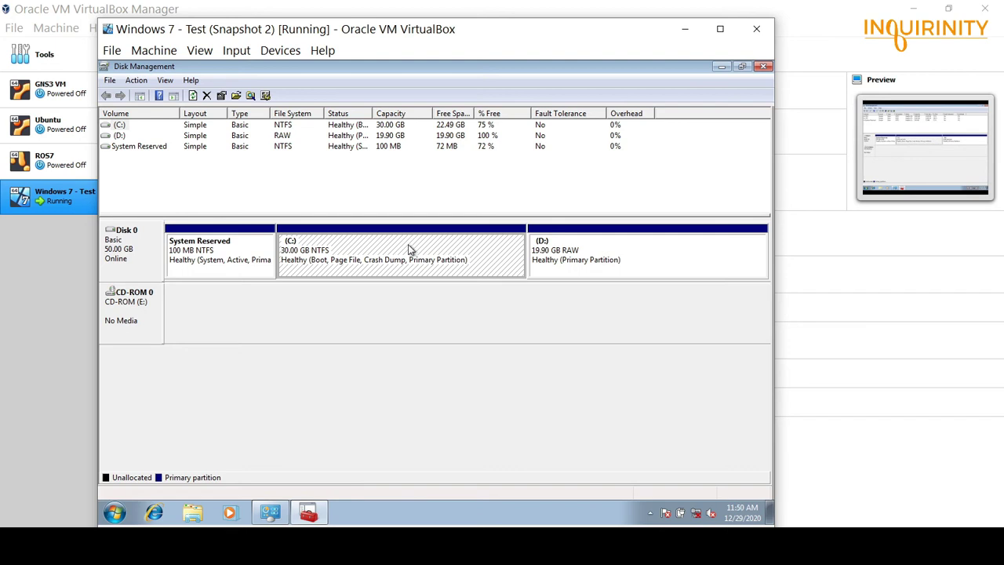
right_click(482, 263)
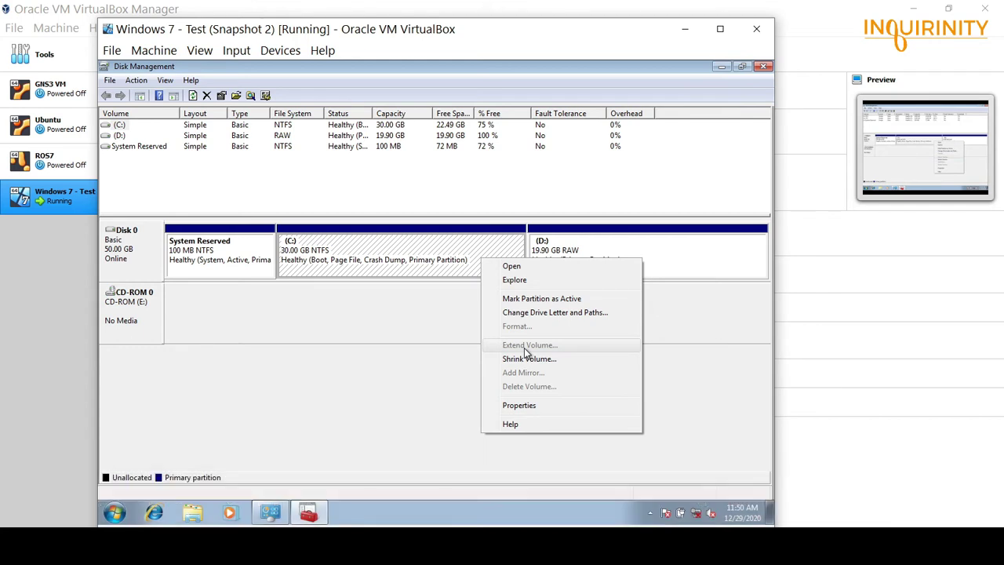
left_click(476, 256)
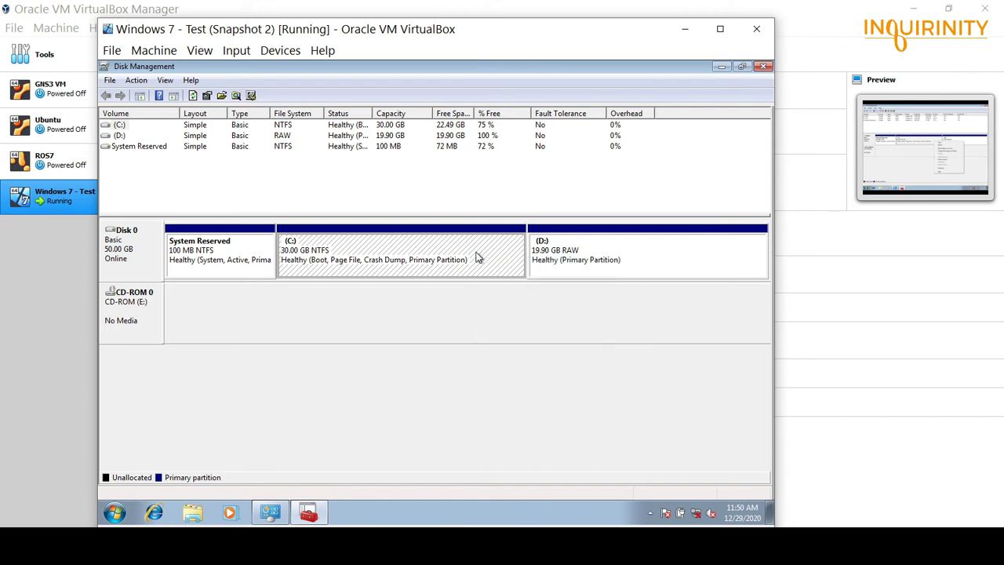
left_click(642, 259)
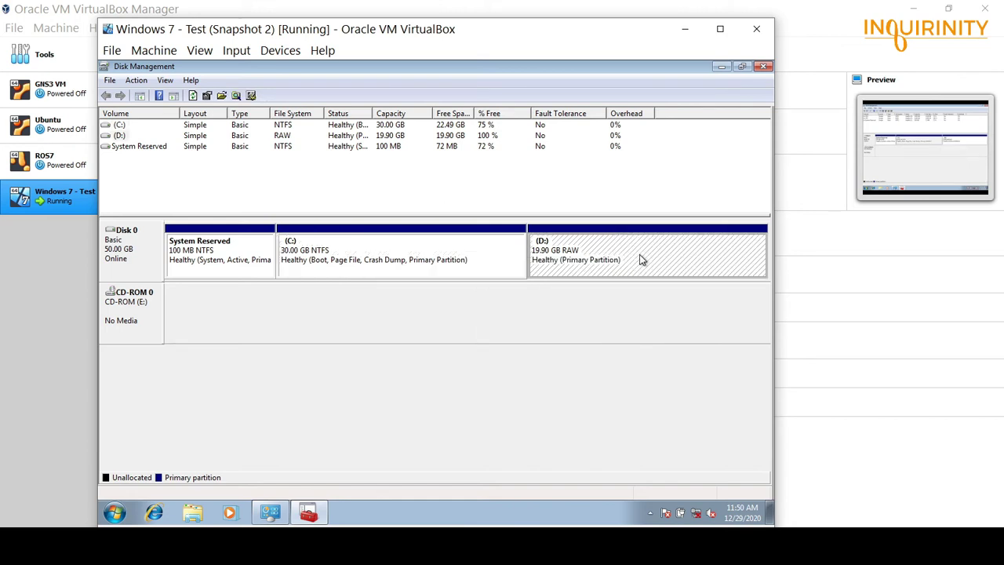
right_click(613, 255)
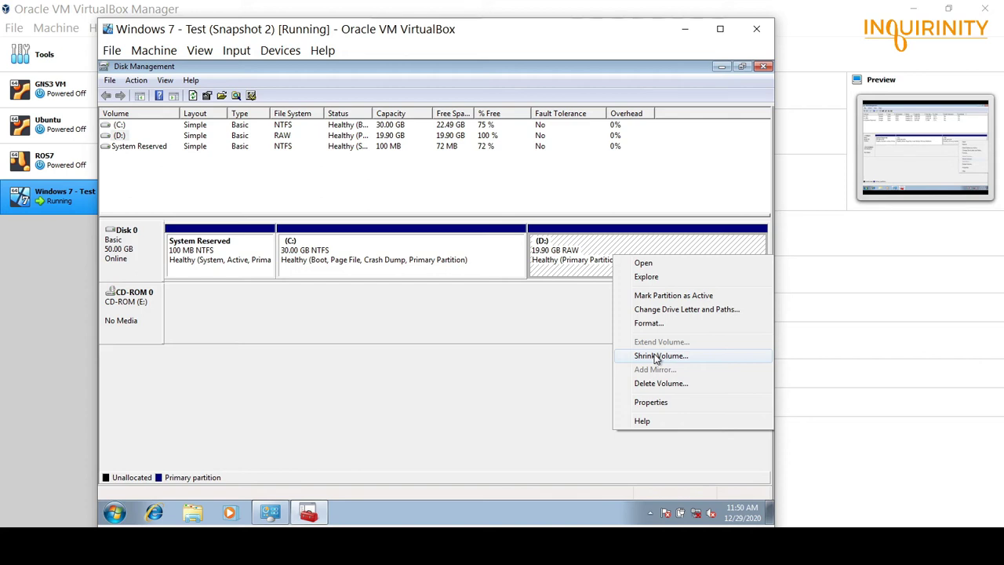
left_click(593, 250)
right_click(594, 250)
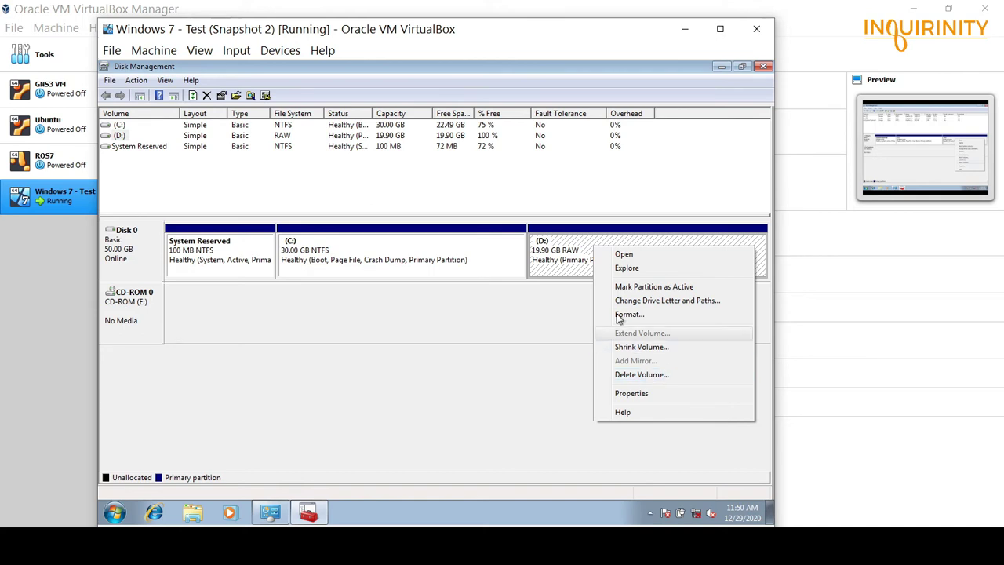
left_click(578, 255)
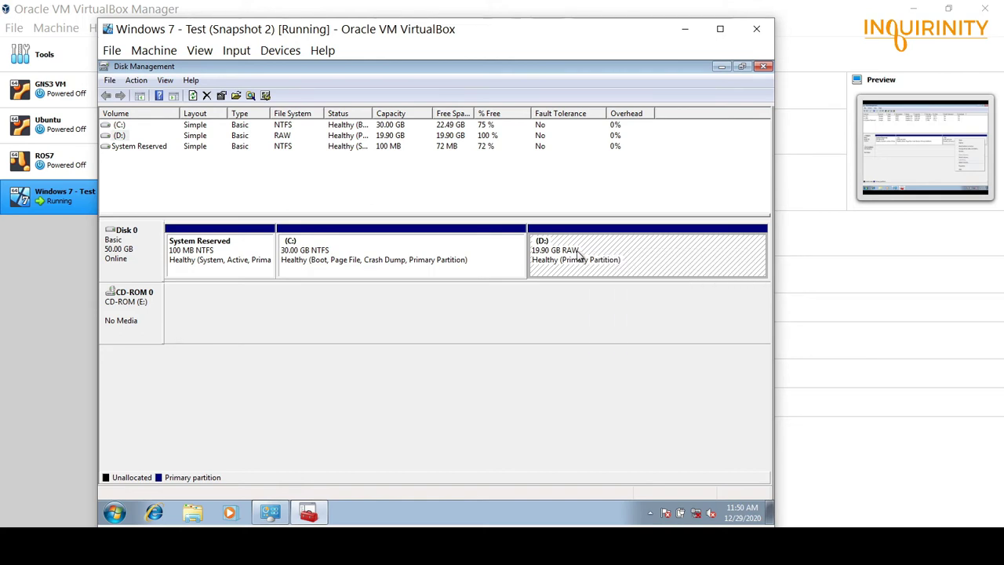
Check the D: drive in Windows Explorer's Computer view, then close that window.
left_click(190, 513)
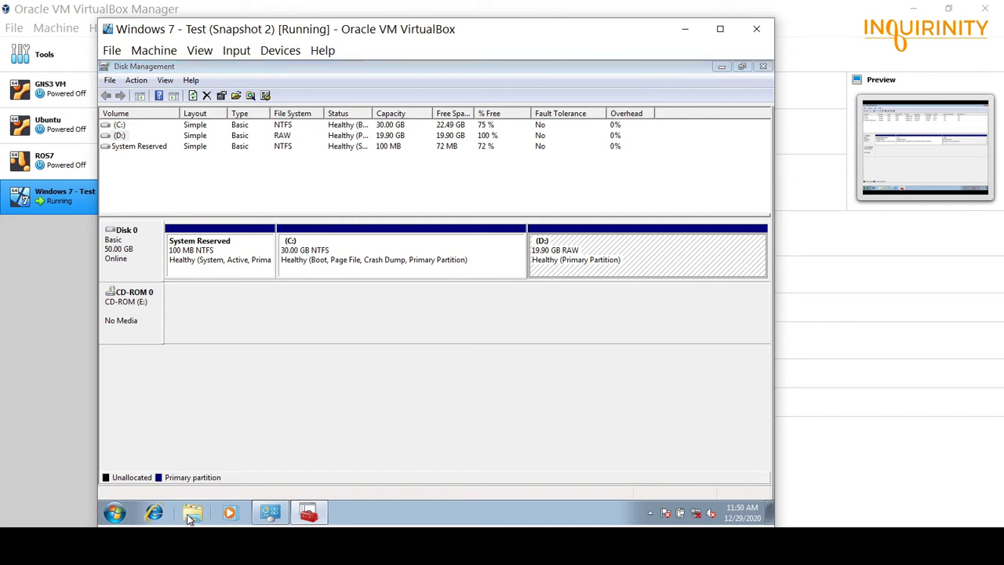
left_click(155, 281)
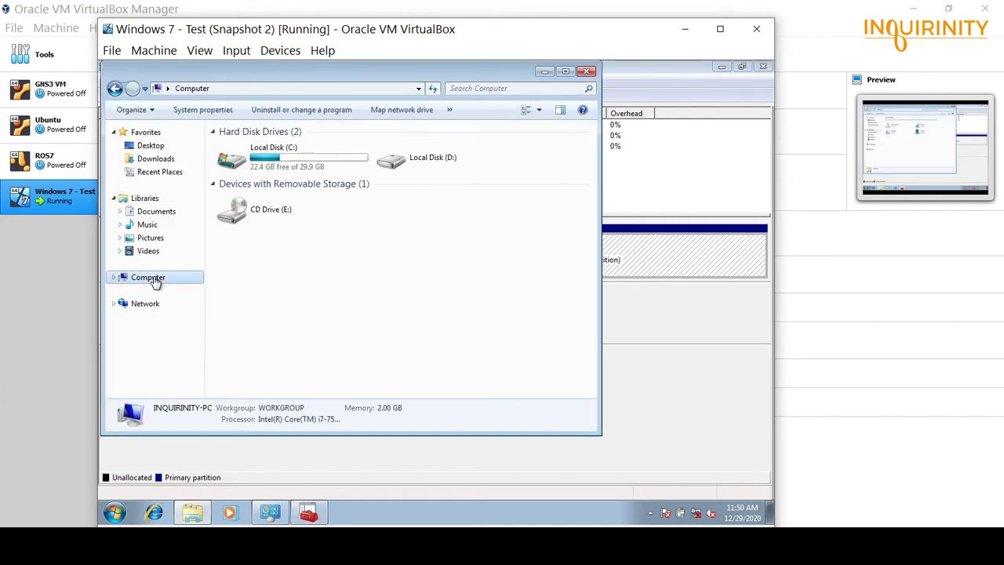
left_click(415, 157)
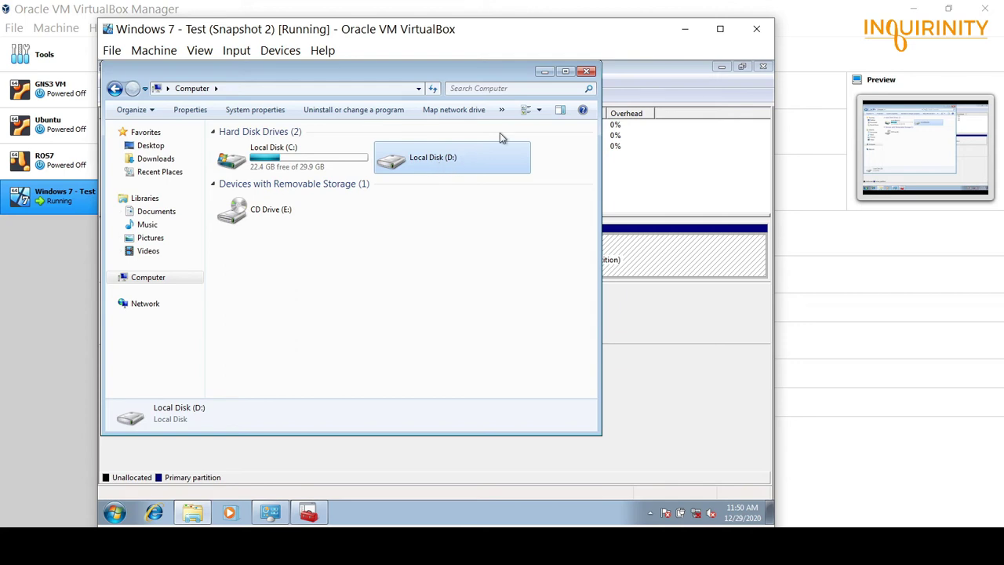
left_click(588, 72)
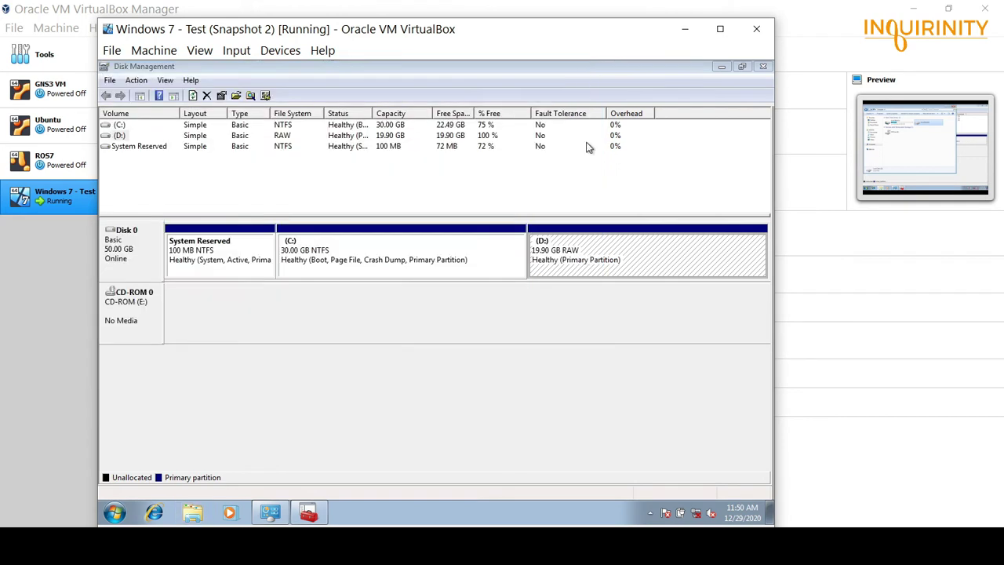
Delete the D: volume on Disk 0, accepting the erasure of its data, and select the freed space.
right_click(636, 263)
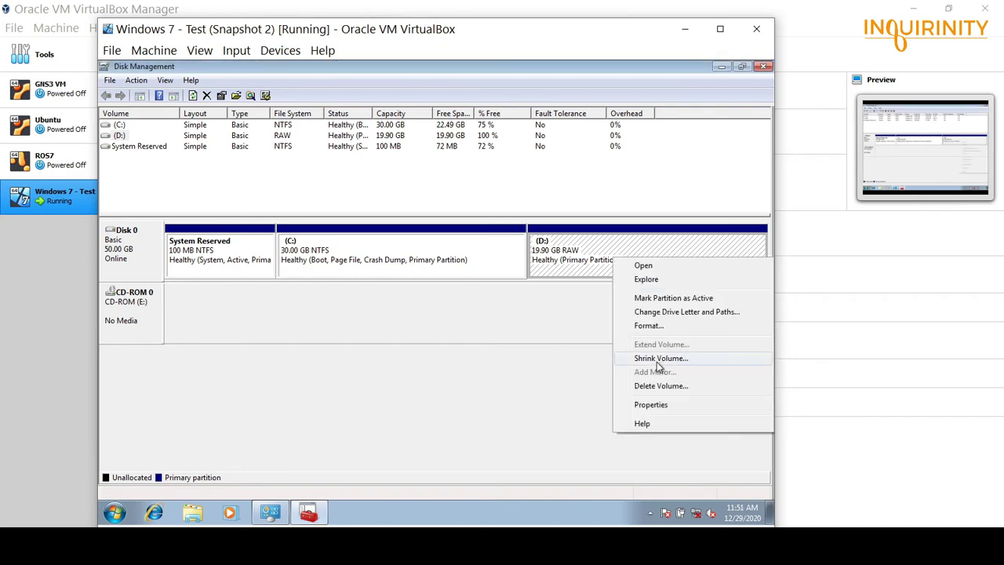
left_click(665, 387)
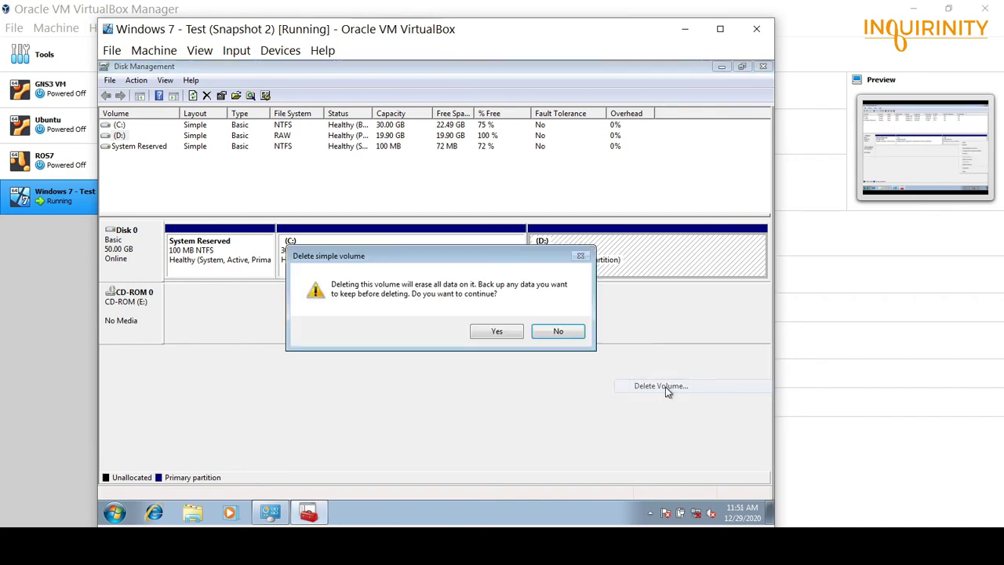
left_click(492, 330)
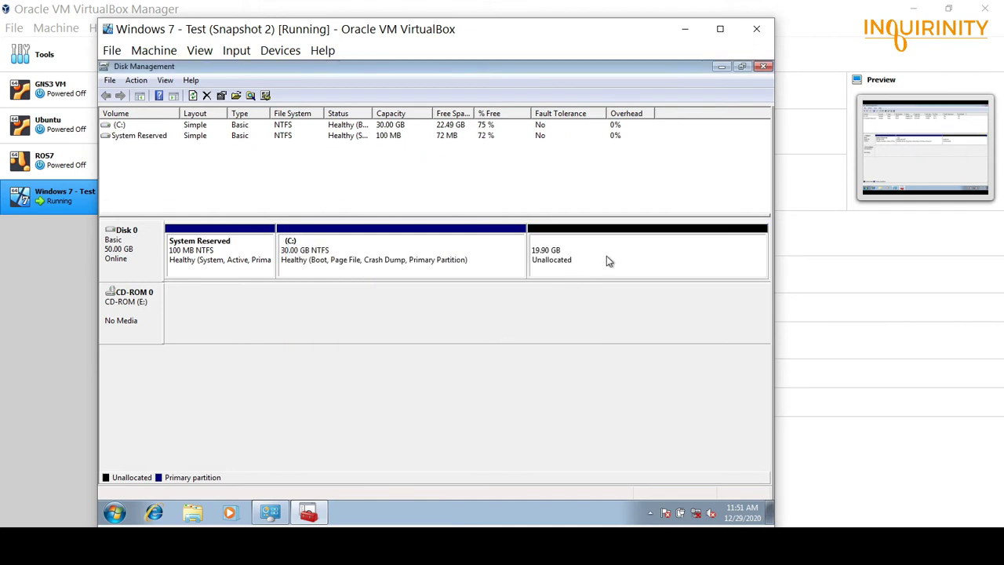
left_click(687, 253)
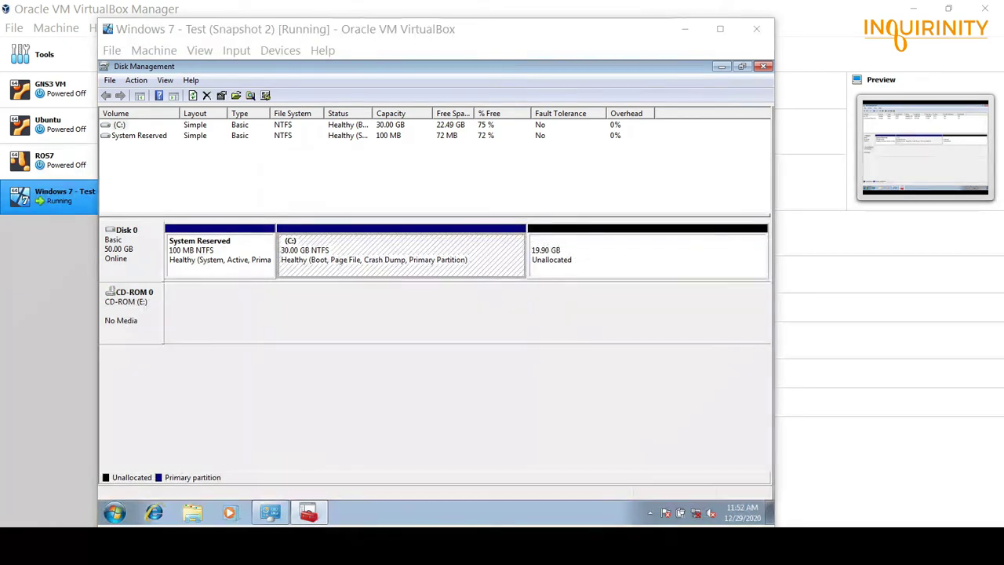
Extend the C: volume by 10240 MB using the unallocated space on Disk 0.
left_click(500, 257)
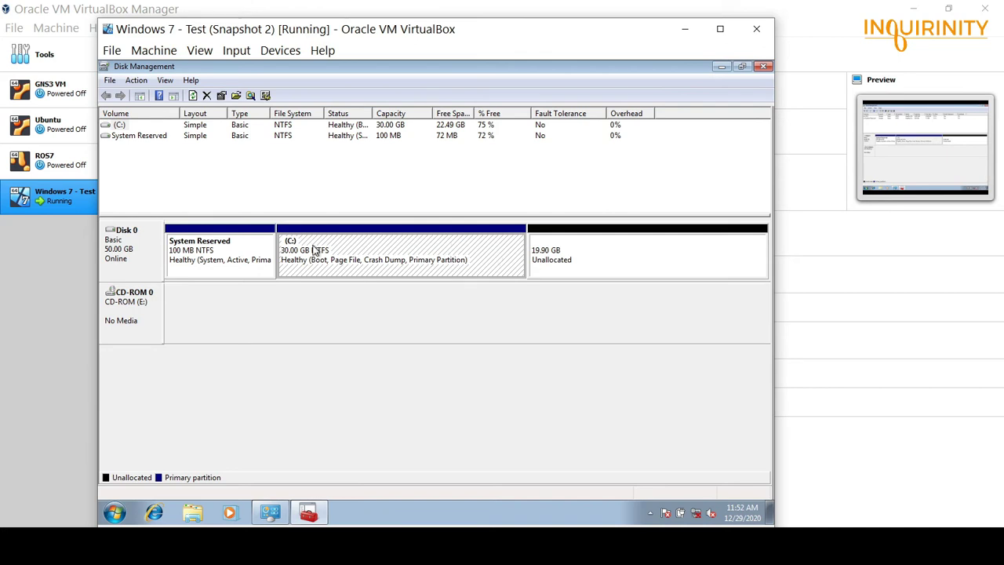
right_click(428, 248)
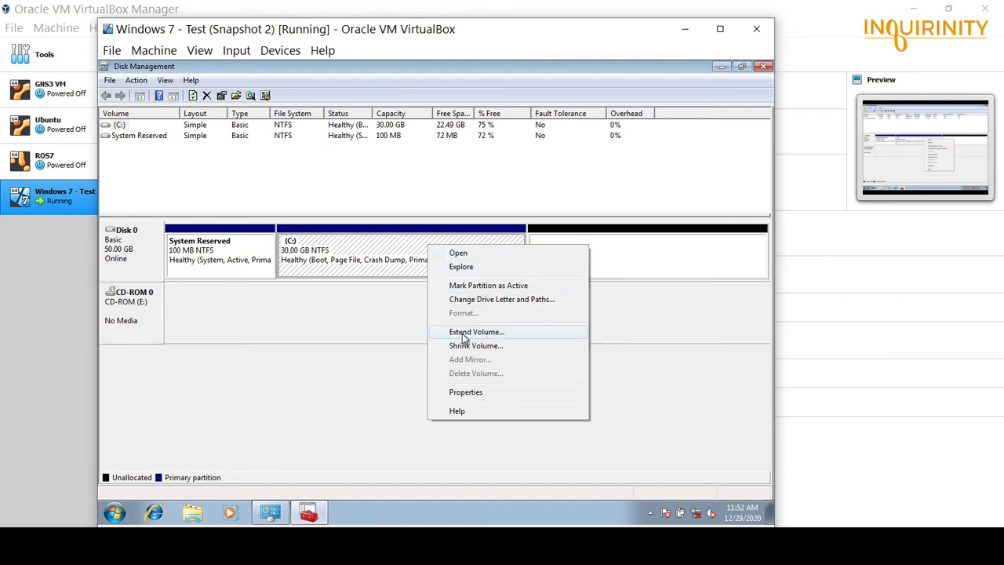
left_click(506, 334)
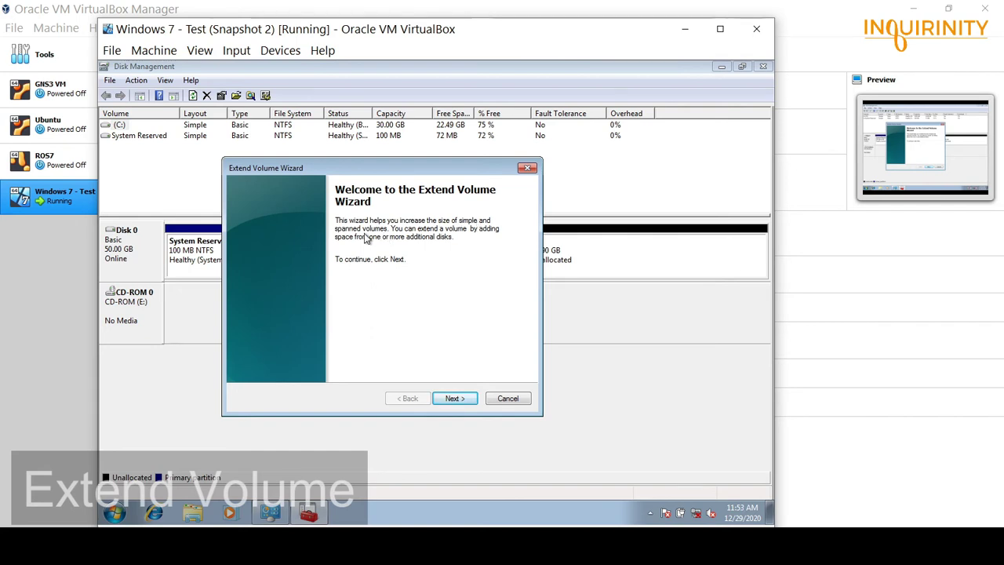
left_click(462, 402)
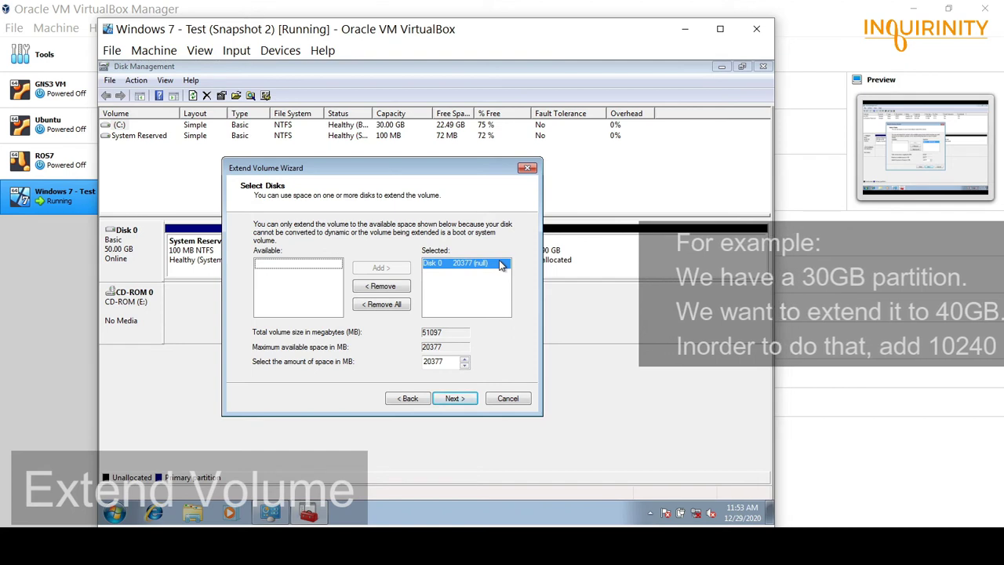
left_click(449, 360)
left_click_drag(448, 361, 378, 360)
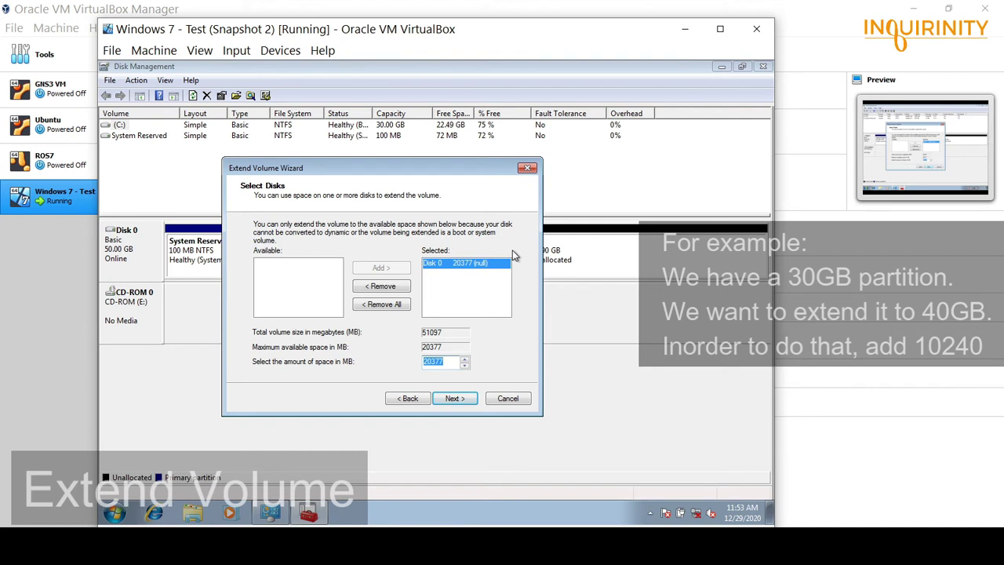
type("1")
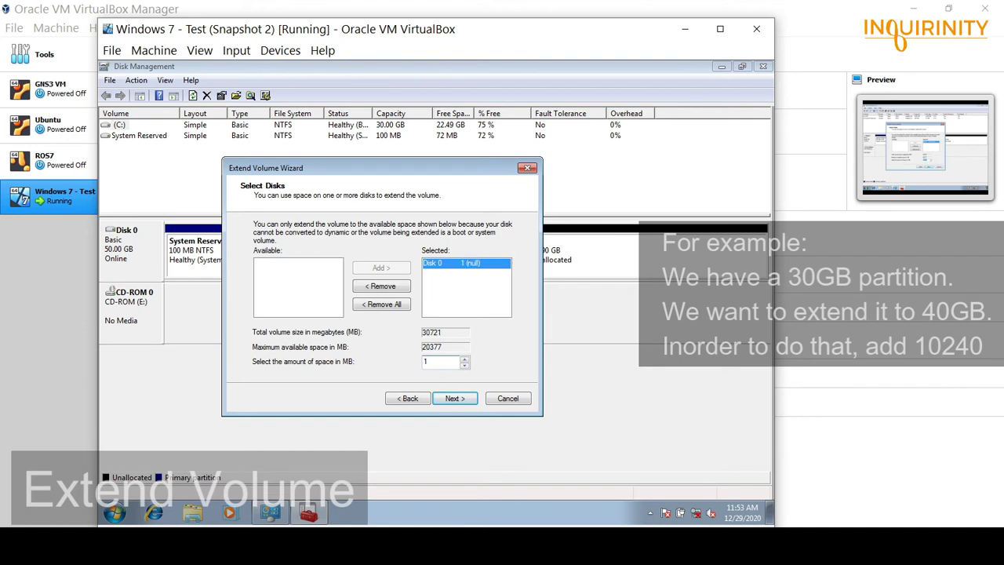
type("0240")
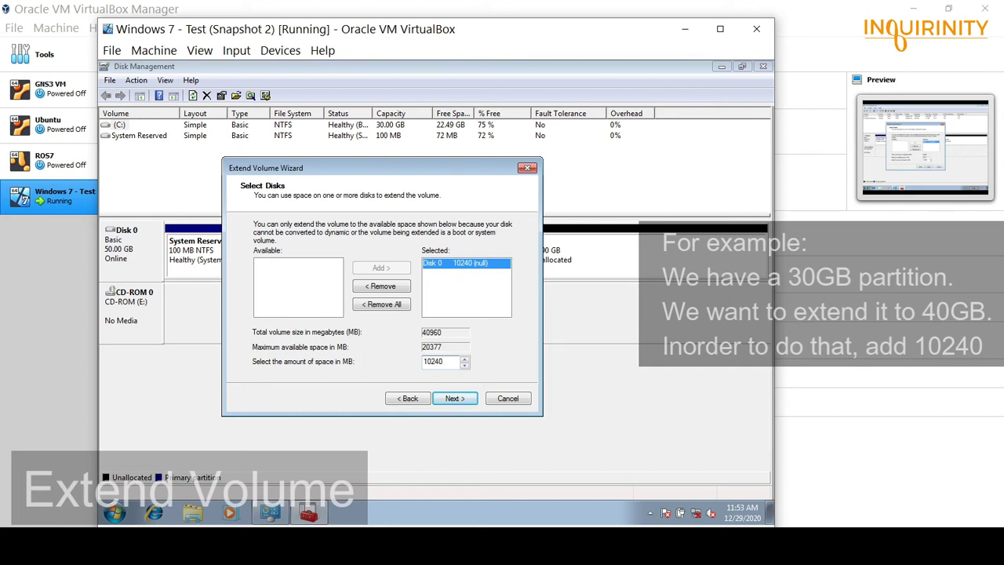
left_click(462, 399)
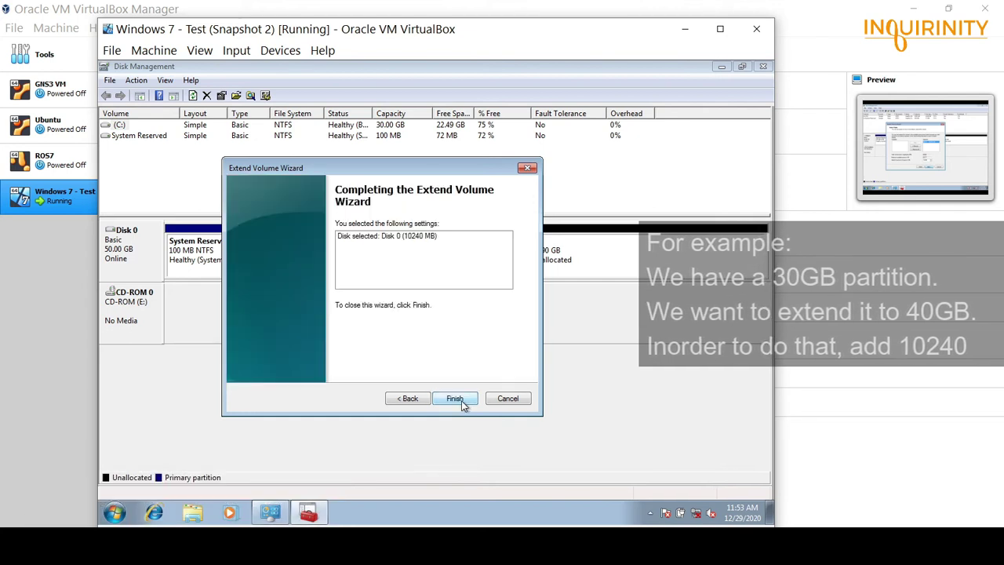
left_click(456, 399)
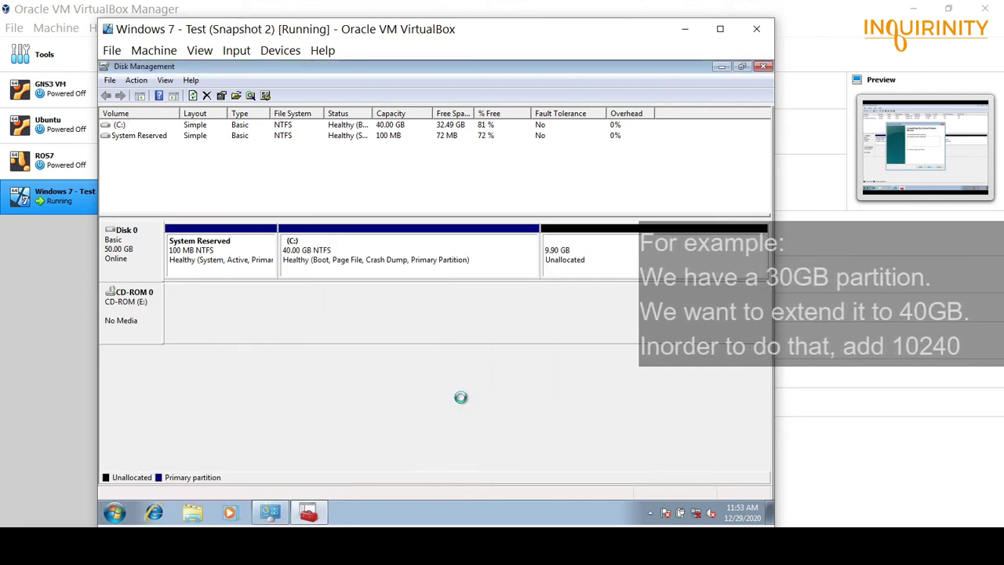
Shrink the C: volume on Disk 0 by 5120 MB.
left_click(493, 265)
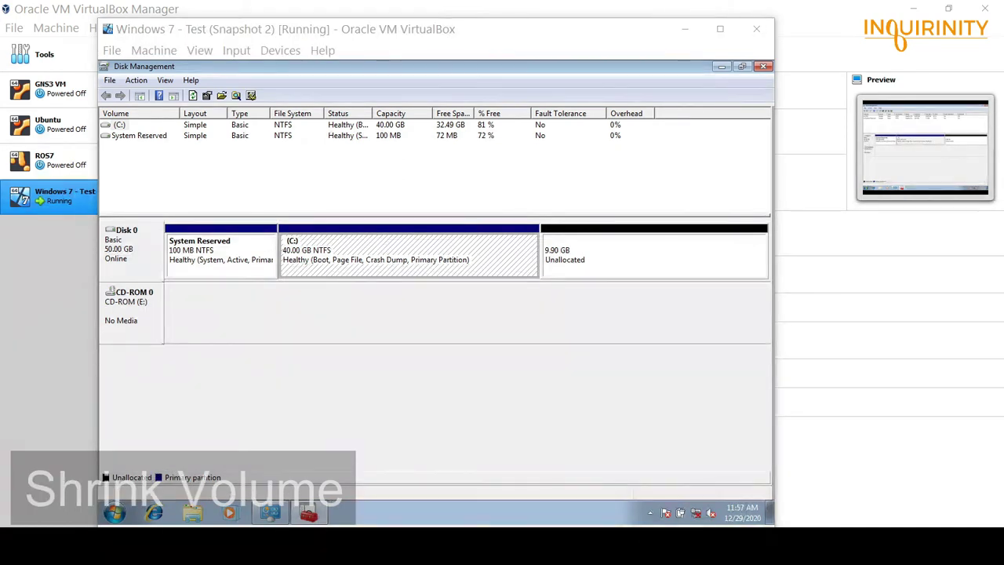
left_click(439, 251)
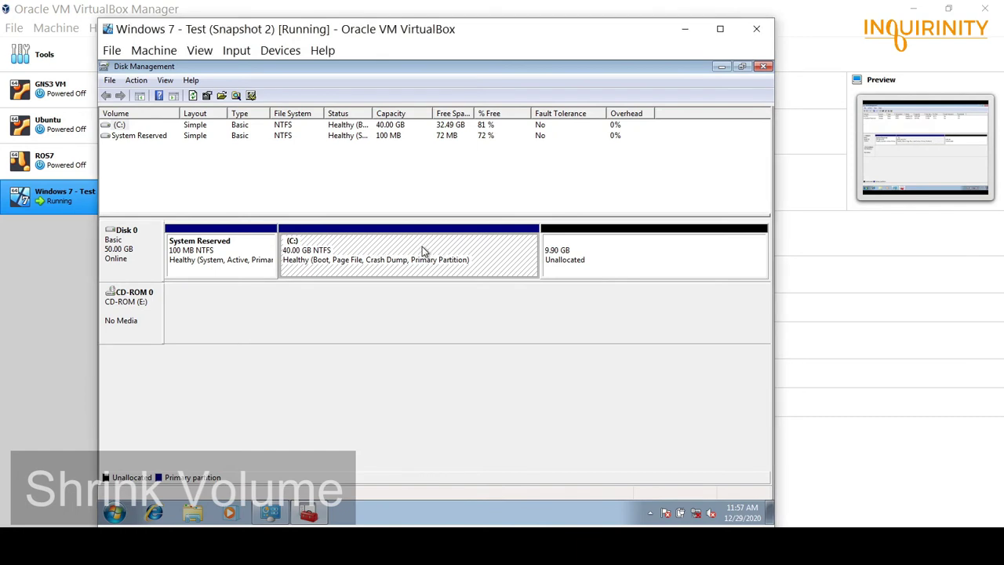
right_click(408, 250)
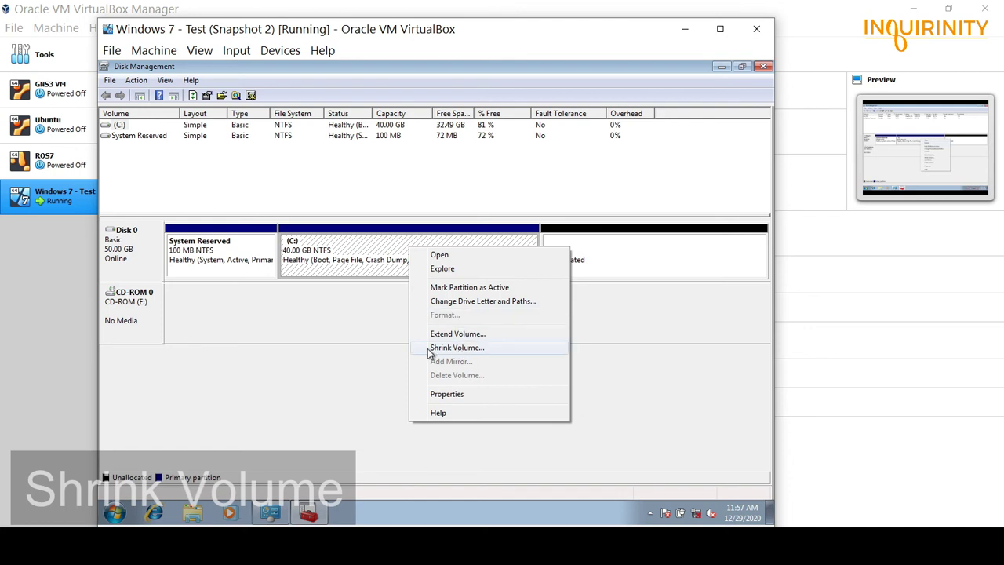
left_click(493, 356)
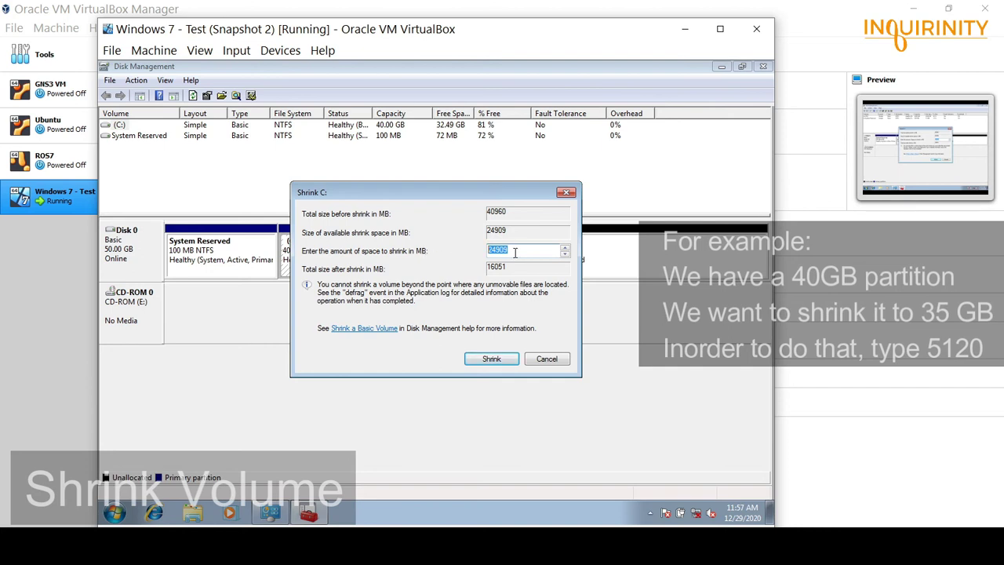
type("5120")
left_click_drag(507, 249, 470, 248)
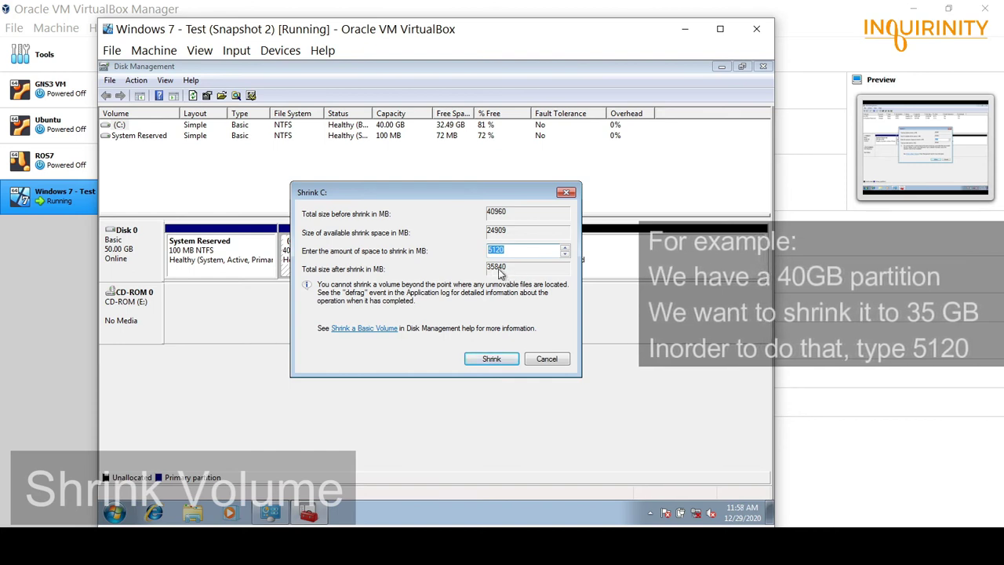
left_click(491, 358)
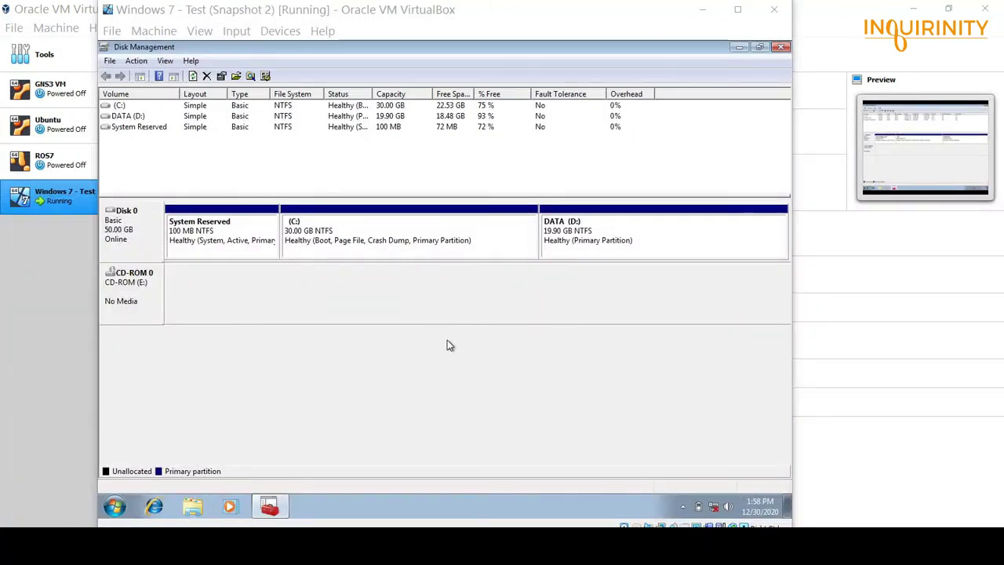
Compare the C: and DATA (D:) partitions, inspect the test and test2 files on D: in Windows Explorer, and close that window.
left_click(363, 240)
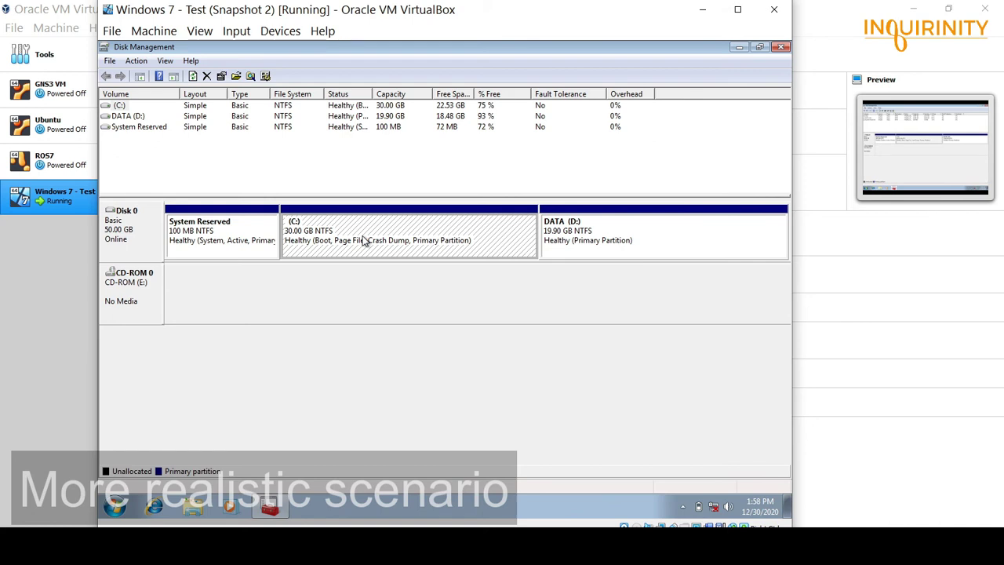
left_click(647, 232)
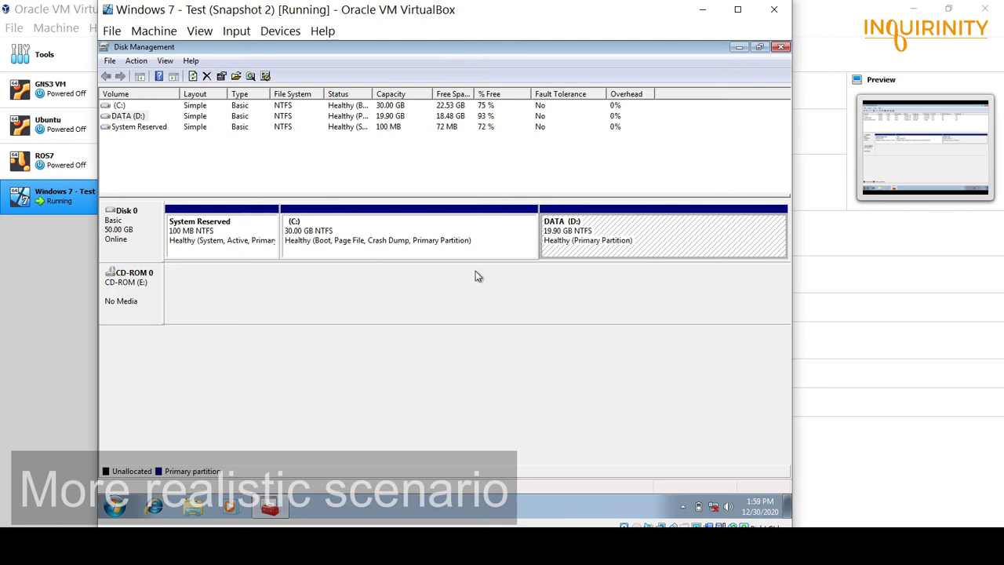
left_click(193, 506)
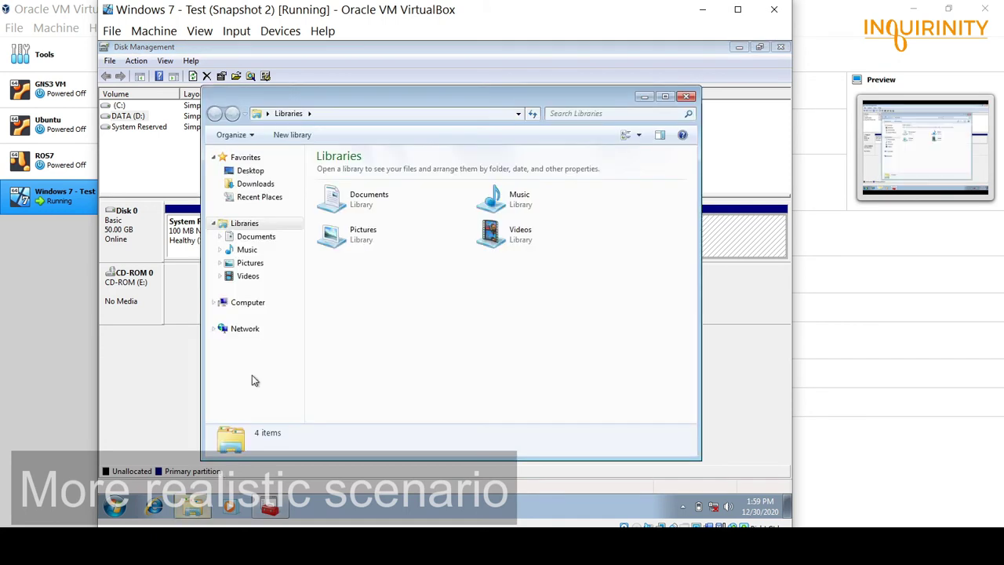
left_click(251, 307)
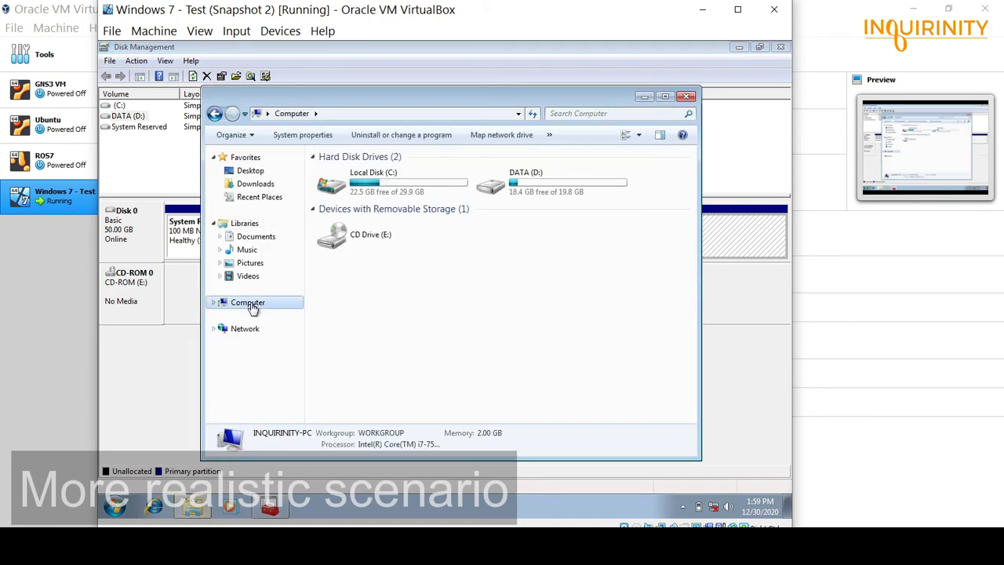
double_click(551, 189)
left_click(335, 173)
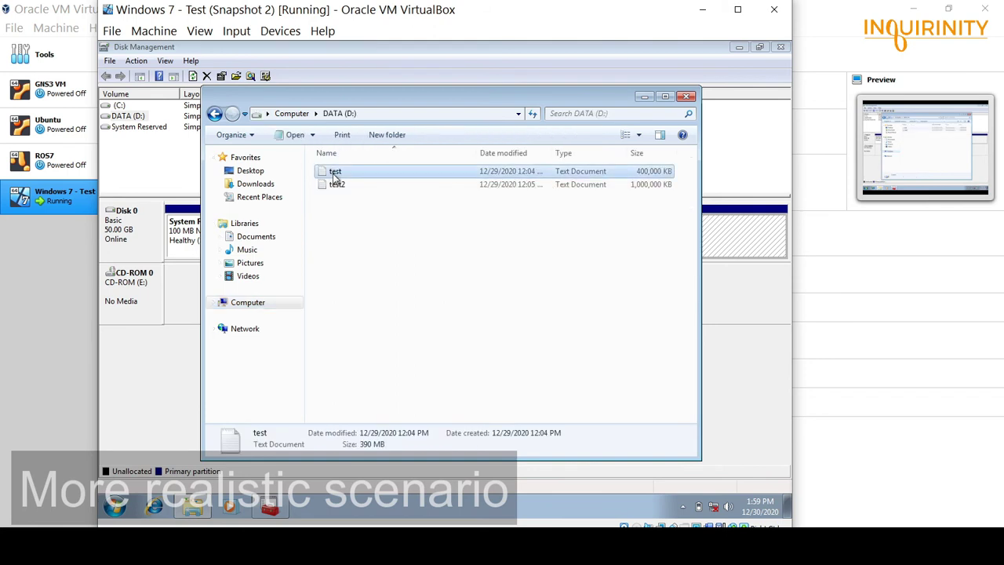
left_click(335, 182)
left_click(334, 173)
left_click(335, 180)
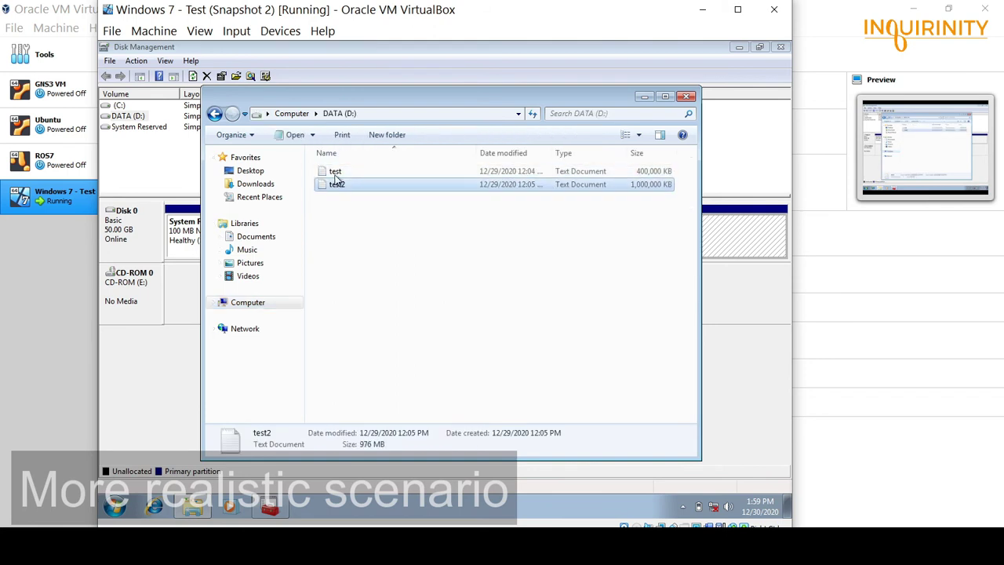
left_click(335, 174)
left_click(333, 183)
left_click(333, 175)
left_click(331, 188)
left_click(687, 97)
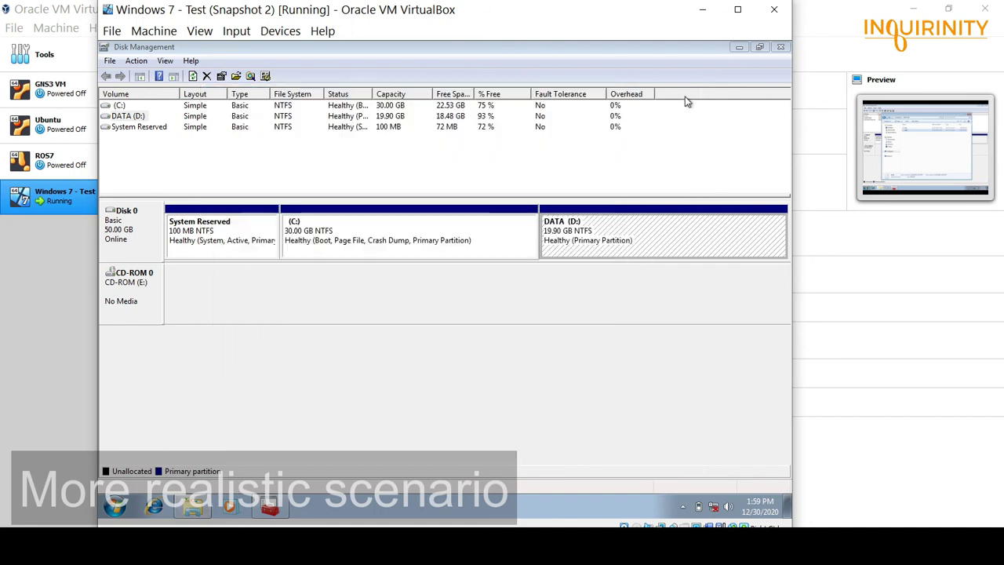
Shrink the DATA (D:) volume by 10240 MB and select the freed unallocated space on Disk 0.
right_click(639, 243)
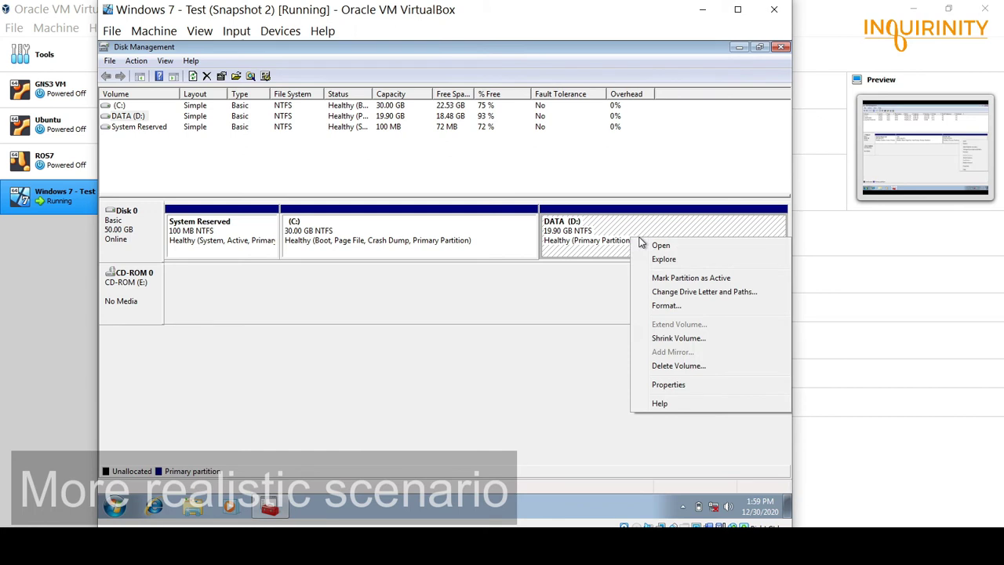
left_click(678, 337)
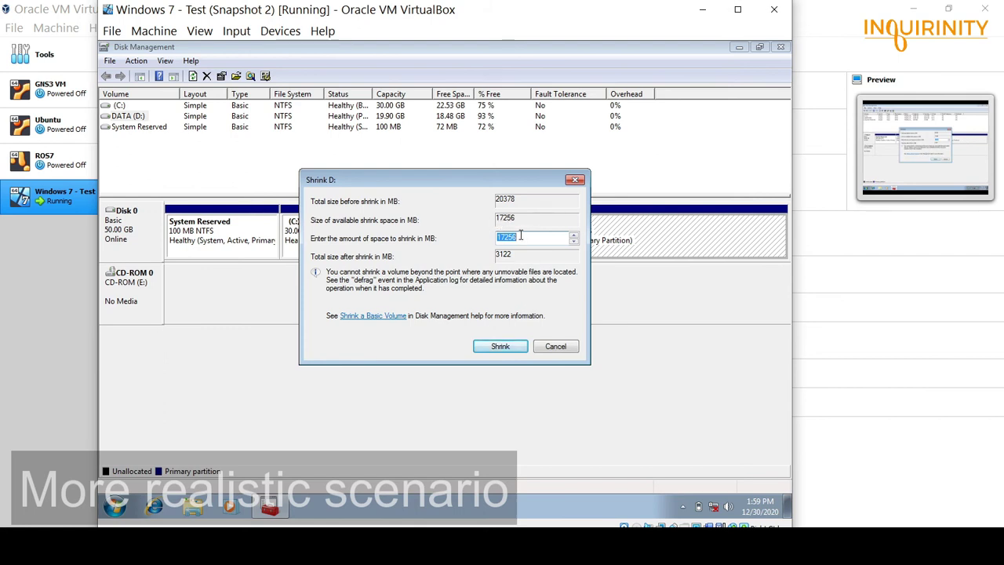
type("10")
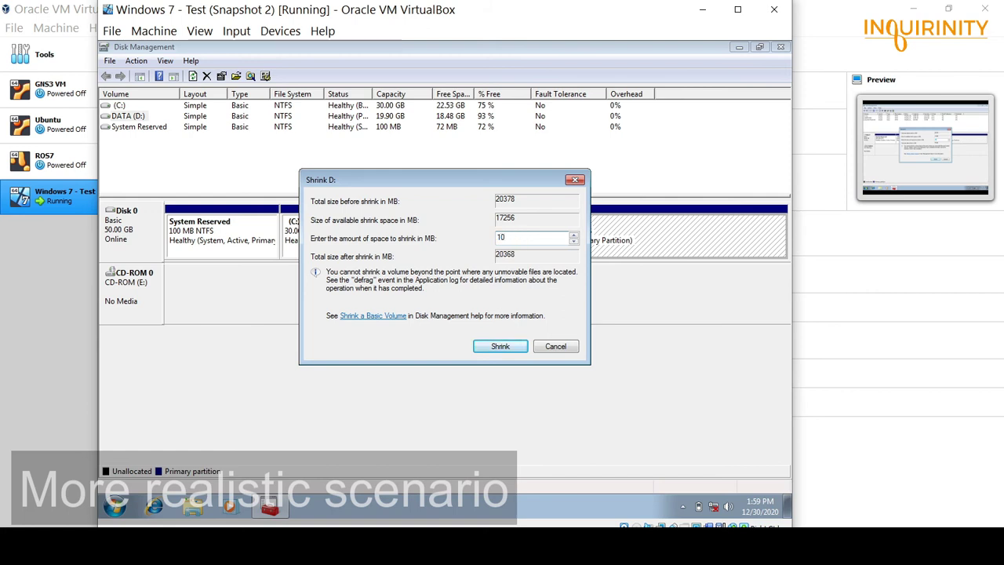
type("240")
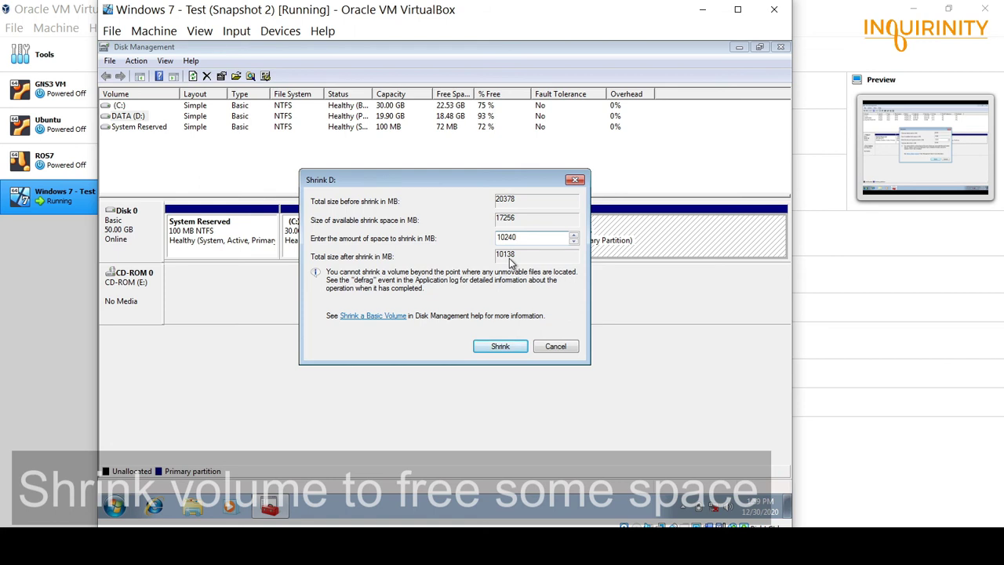
left_click(502, 345)
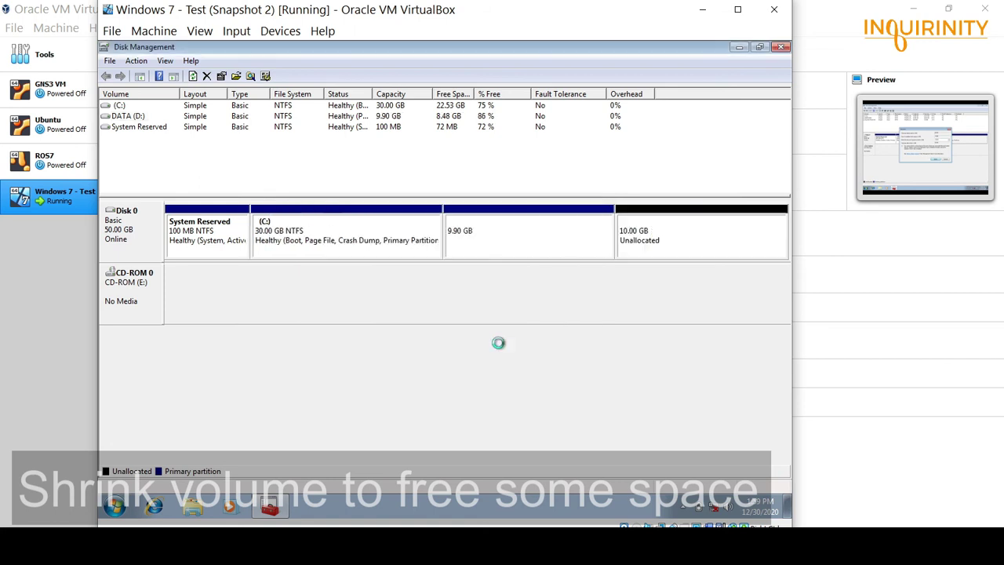
left_click(728, 229)
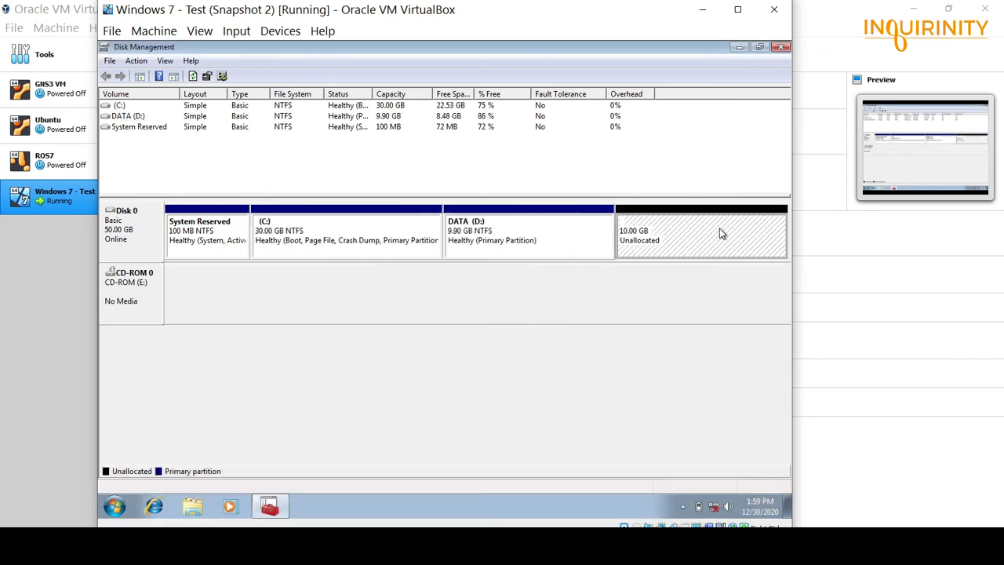
Check which volume operations are available for C: and compare its position with the unallocated space on Disk 0.
left_click(333, 224)
right_click(334, 227)
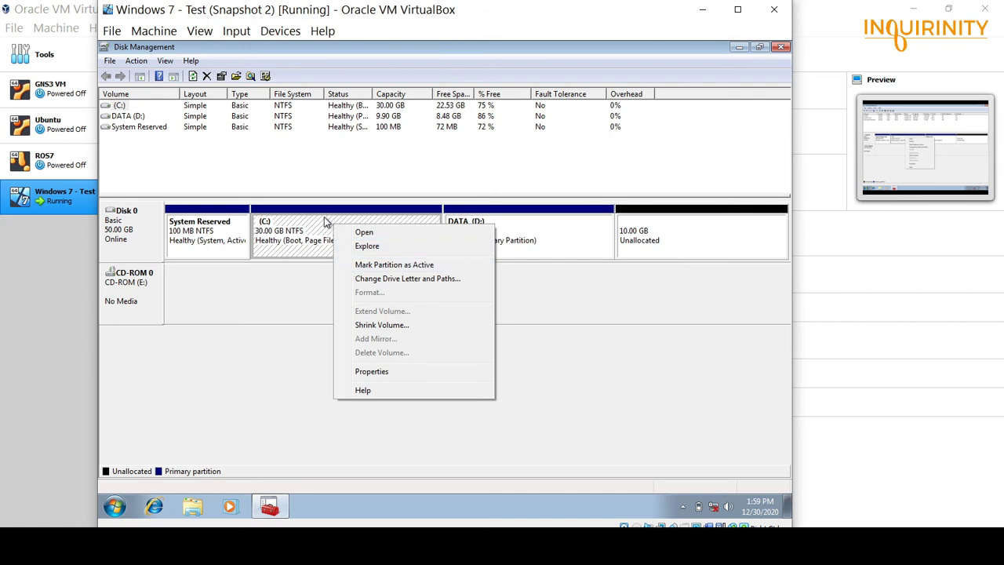
left_click(326, 222)
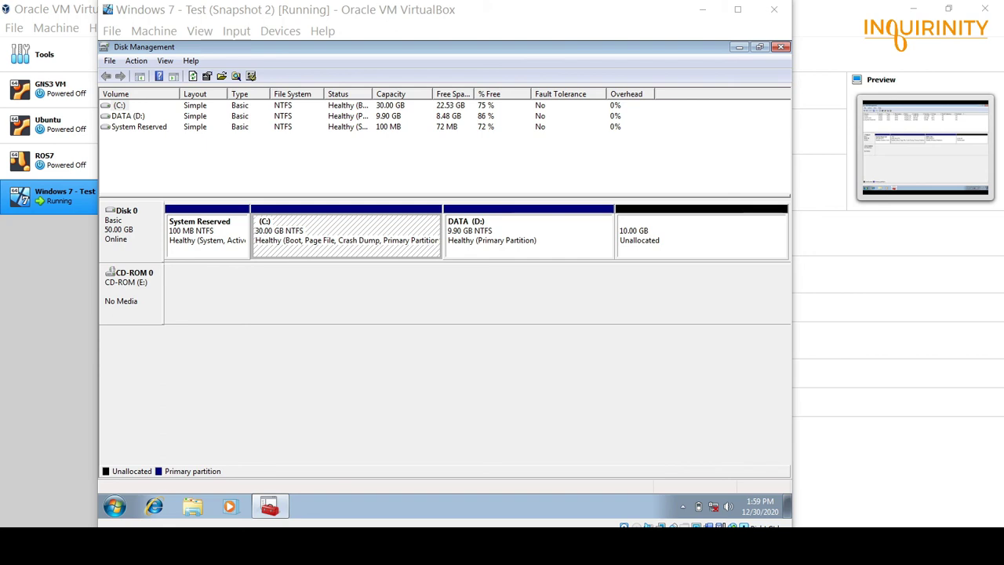
left_click(629, 282)
left_click(728, 228)
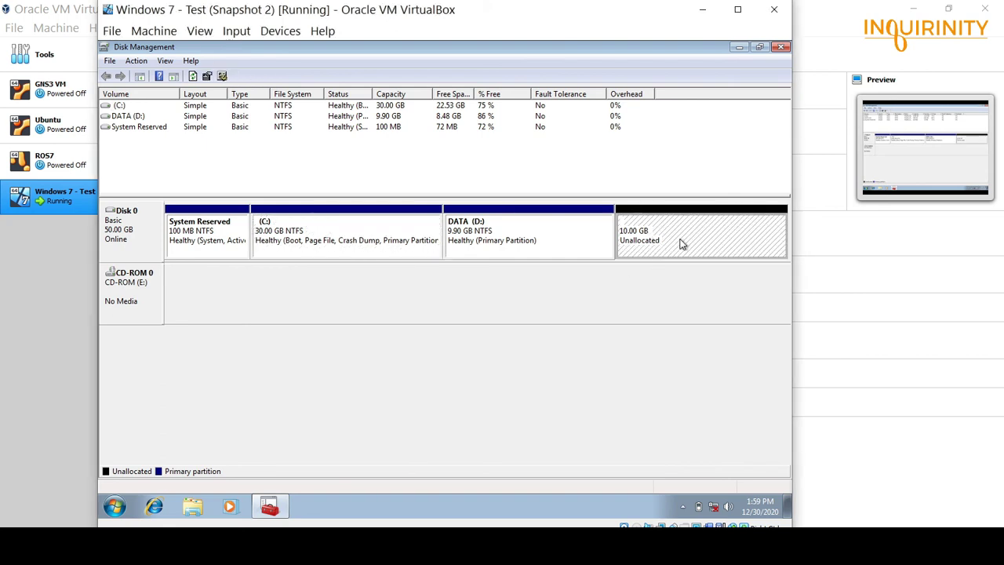
left_click(395, 242)
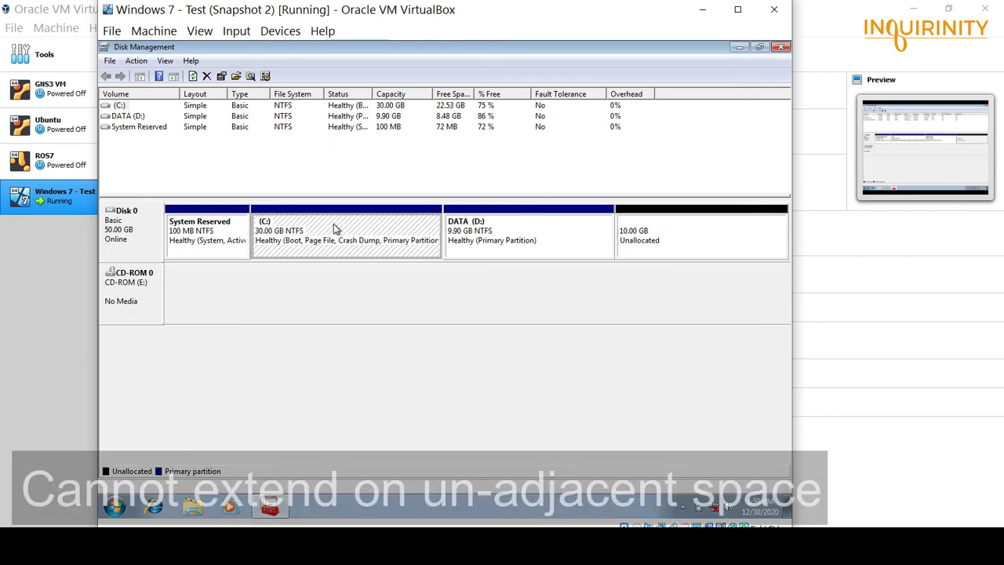
right_click(333, 224)
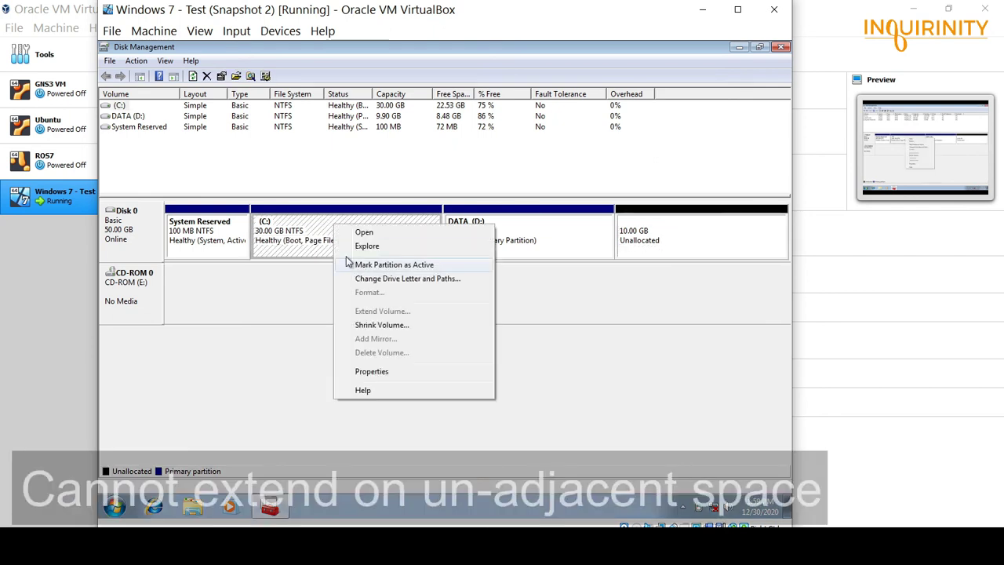
left_click(326, 222)
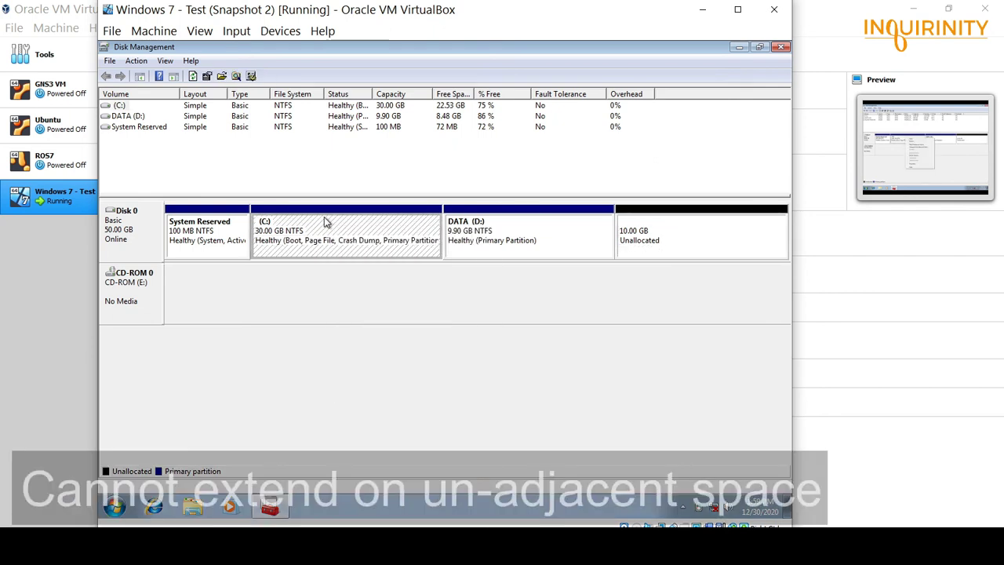